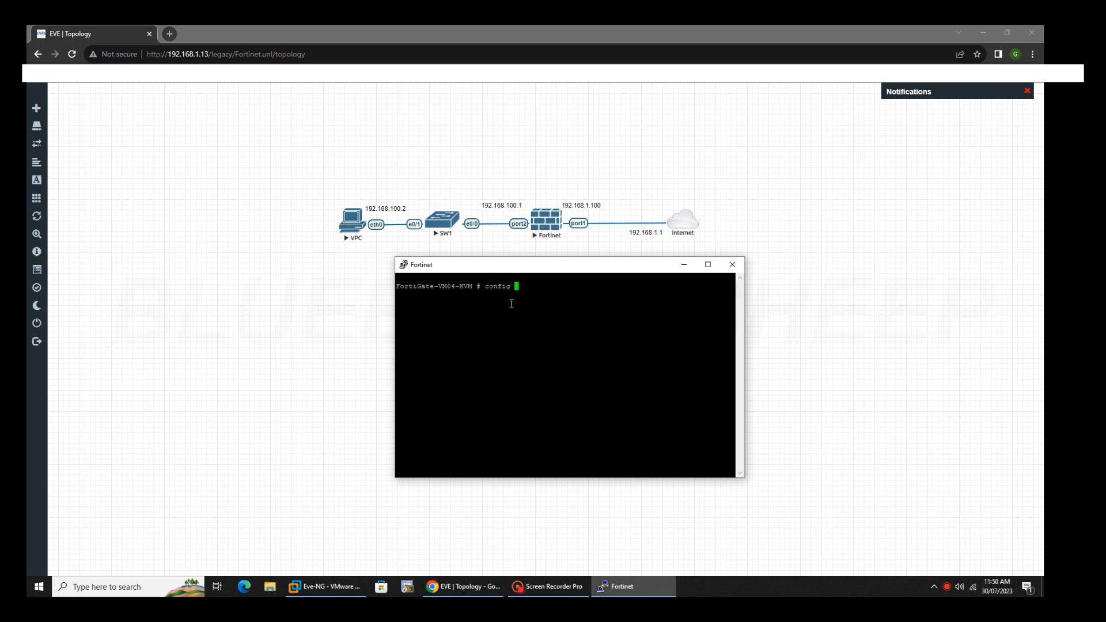
# Enter interface configuration and switch port1 to static addressing.
pyautogui.write('stem interface')
pyautogui.press('Return')
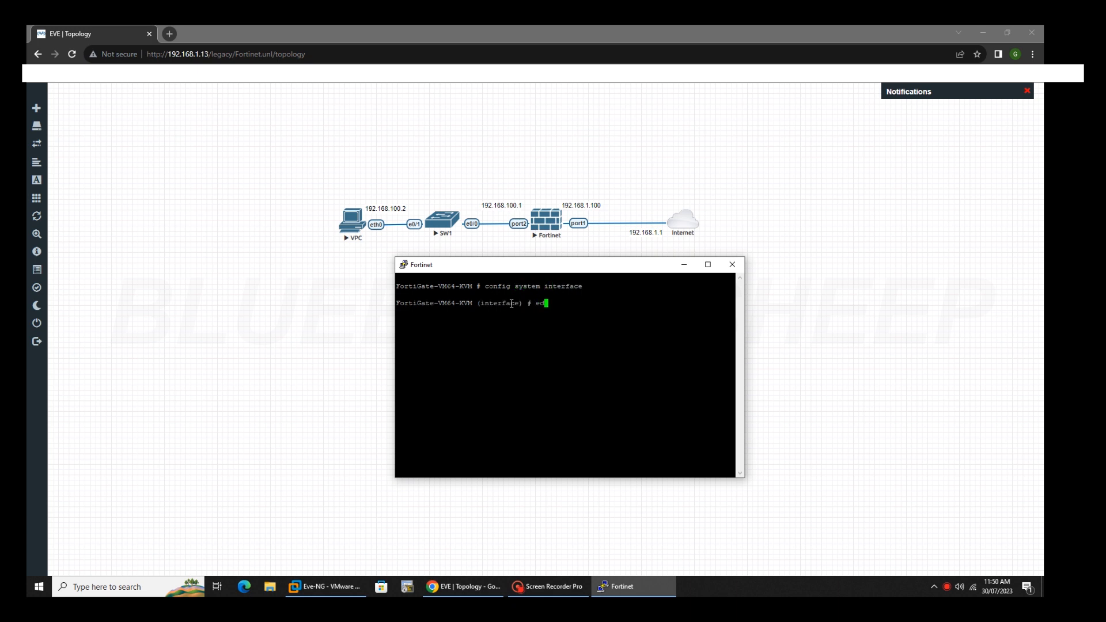
pyautogui.write('edit port1')
pyautogui.press('Return')
pyautogui.write('se')
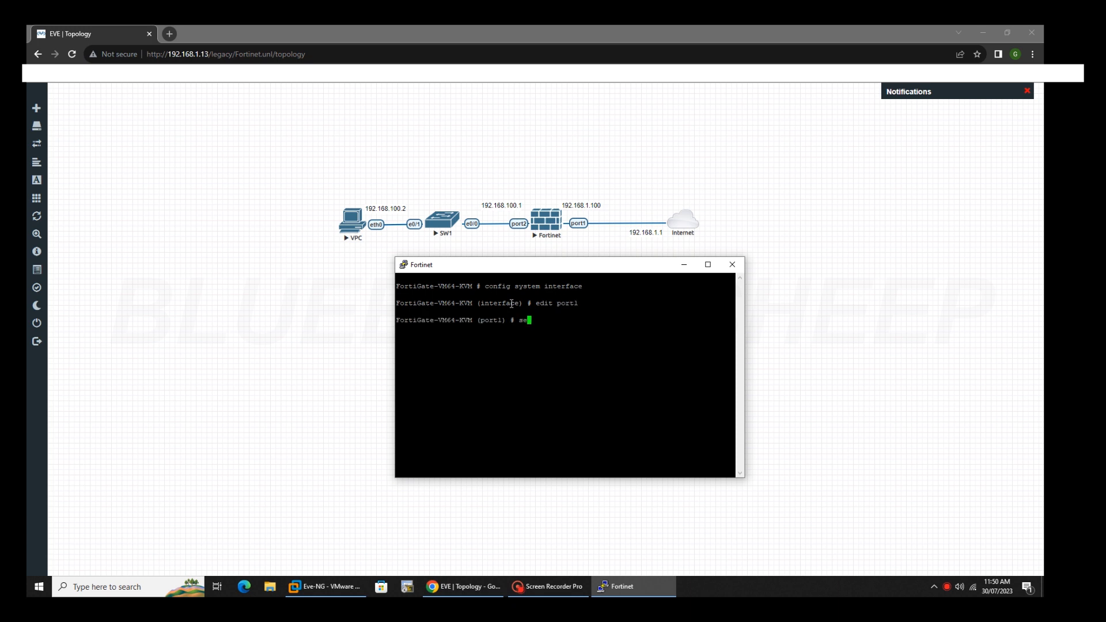
pyautogui.write('t mode static')
pyautogui.press('Return')
# Give port1 192.168.1.100/24 with HTTPS, HTTP and ping access, save, and re-enter interface configuration.
pyautogui.write('set ip 192.168.1.100/24')
pyautogui.press('Return')
pyautogui.write('set allowaccess ')
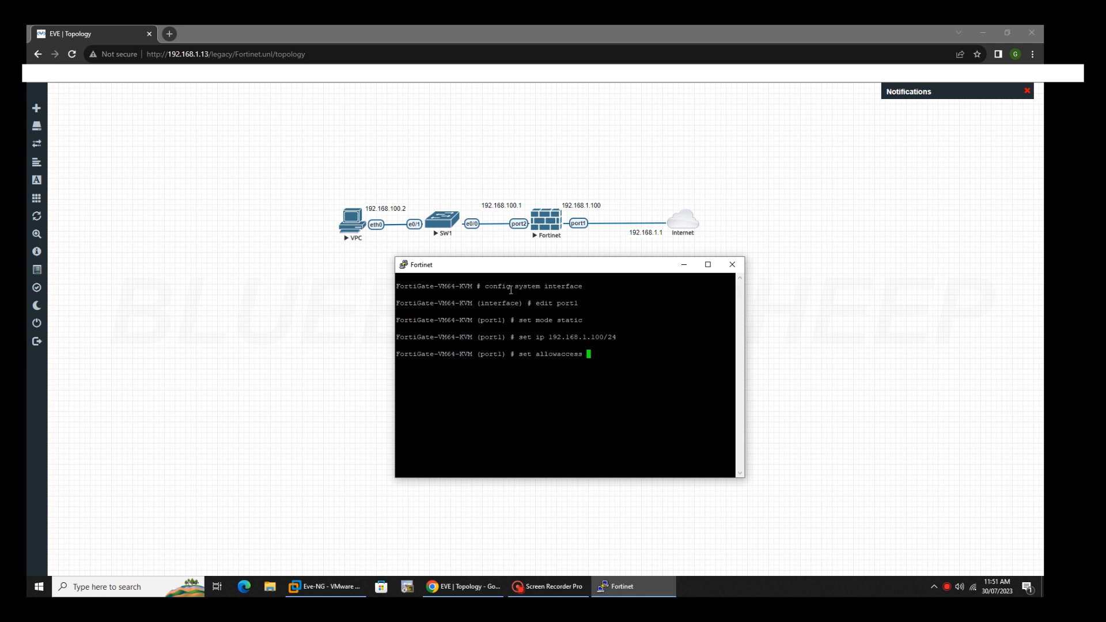
pyautogui.write('https http ping')
pyautogui.press('Return')
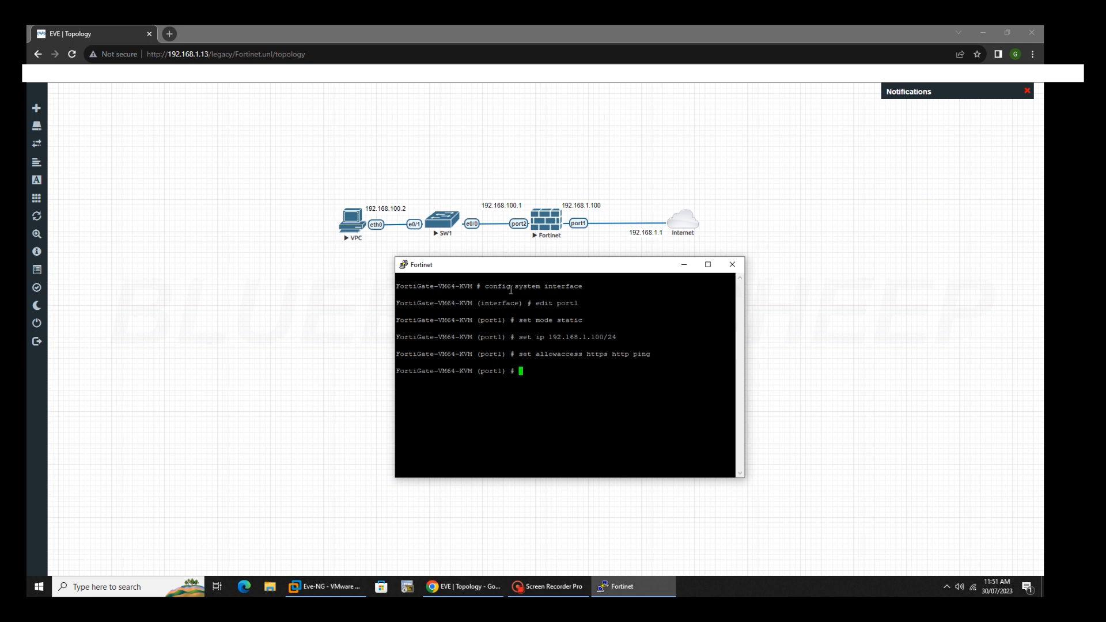
pyautogui.write('end')
pyautogui.press('Return')
pyautogui.press('Return')
pyautogui.press('Return')
pyautogui.press('Return')
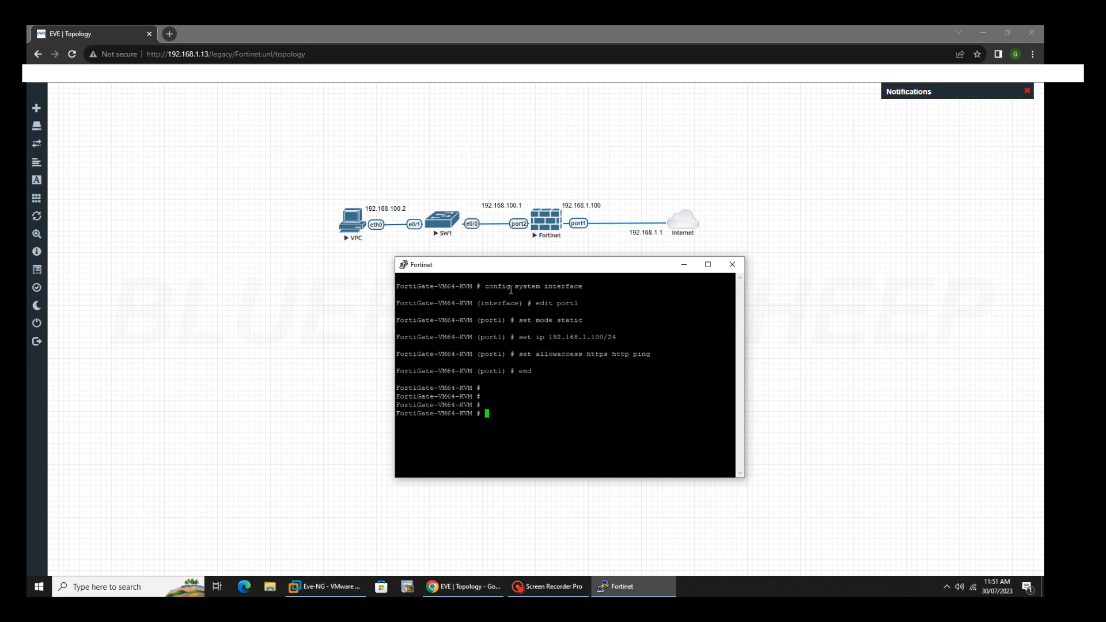
pyautogui.write('config system interface')
pyautogui.press('Return')
# Edit port2 and set its address to 192.168.100.1/24.
pyautogui.write('edit po')
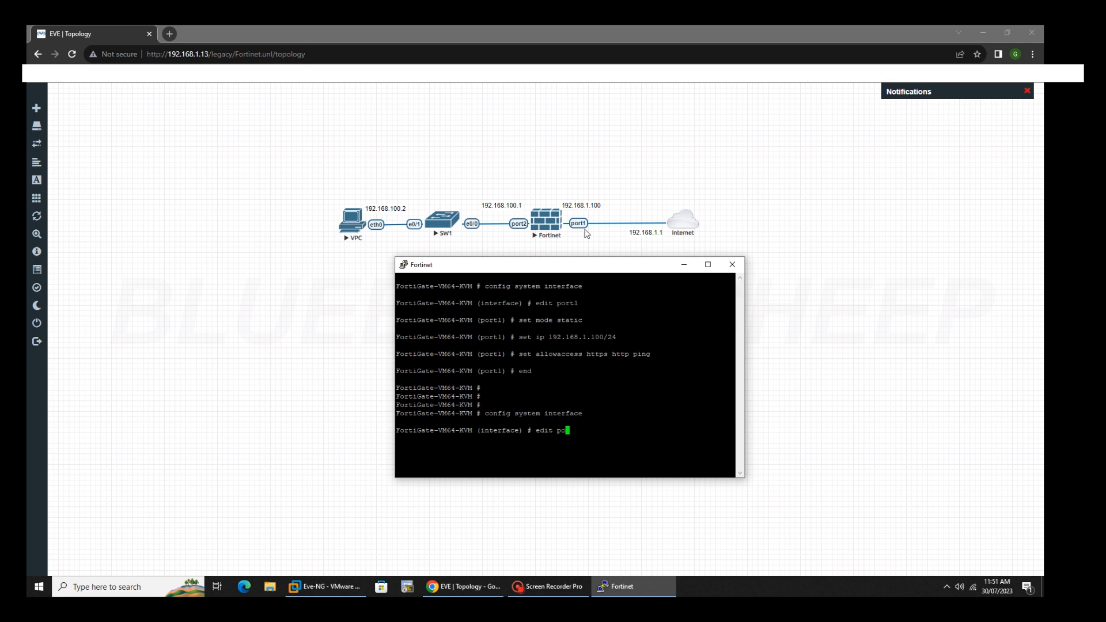
pyautogui.write('rt 2')
pyautogui.press('BackSpace')
pyautogui.press('BackSpace')
pyautogui.write('2')
pyautogui.press('Return')
pyautogui.write('ip')
pyautogui.press('BackSpace')
pyautogui.press('BackSpace')
pyautogui.write('set ip')
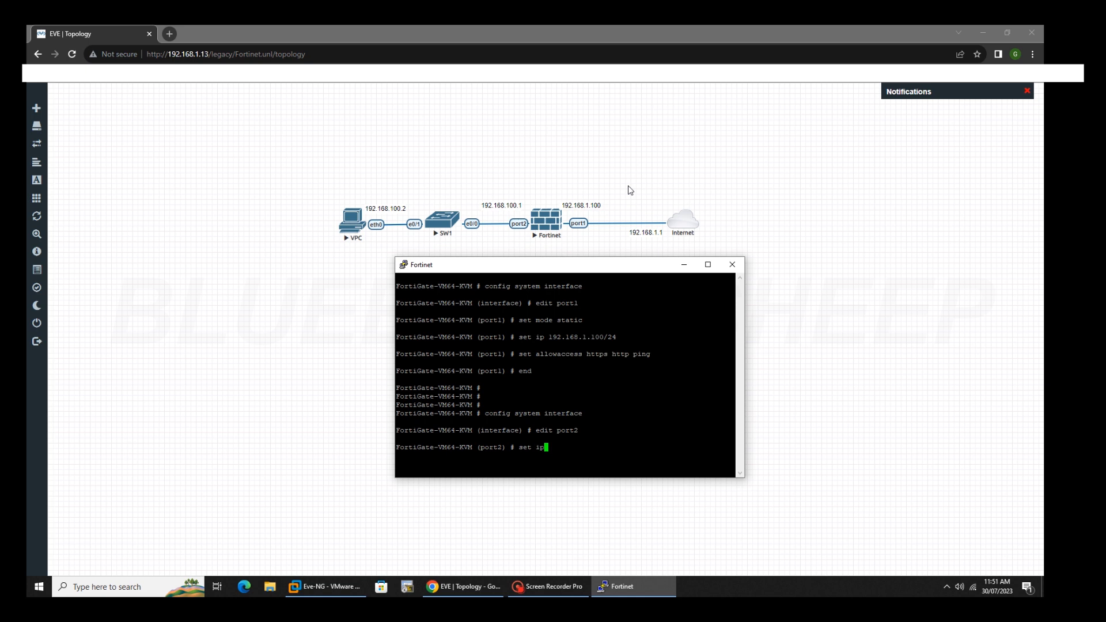
pyautogui.write(' 192.168.100.1/24')
pyautogui.press('Return')
# Allow HTTPS, HTTP and ping on port2, then abort the pending changes and end.
pyautogui.write('set allowaccess ')
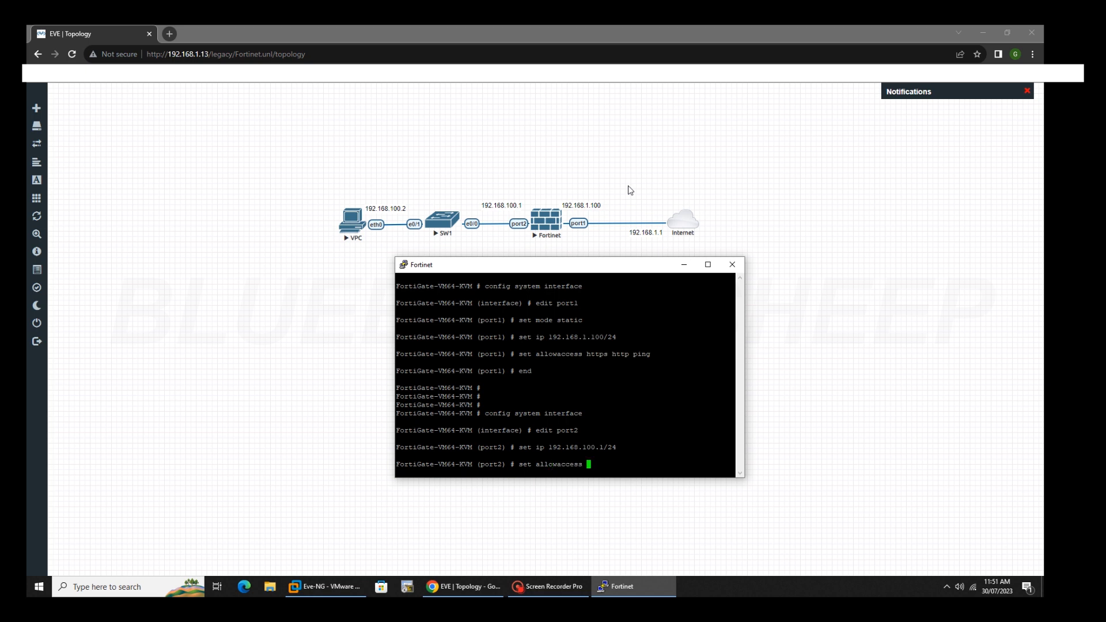
pyautogui.write('https http ping')
pyautogui.press('Return')
pyautogui.press('Return')
pyautogui.press('Return')
pyautogui.press('Return')
pyautogui.press('Return')
pyautogui.write('abort')
pyautogui.press('Return')
pyautogui.write('end')
pyautogui.press('Return')
pyautogui.press('Return')
pyautogui.press('Return')
pyautogui.press('Return')
pyautogui.press('Return')
pyautogui.press('Return')
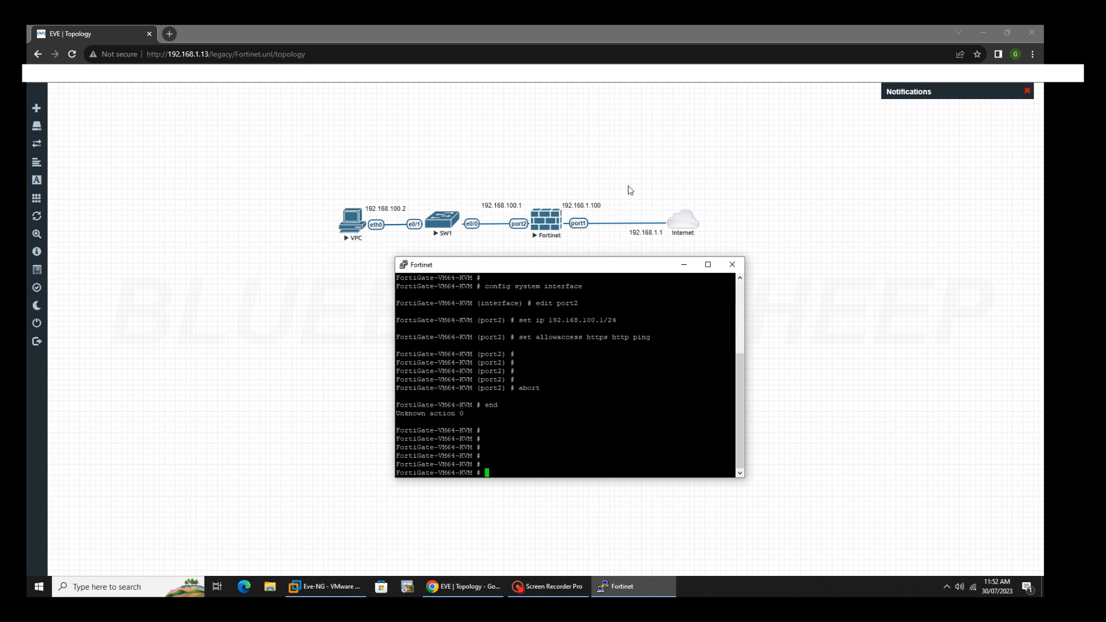
# In a new Chrome tab, browse to the FortiGate at 192.168.1.100.
pyautogui.click(169, 34)
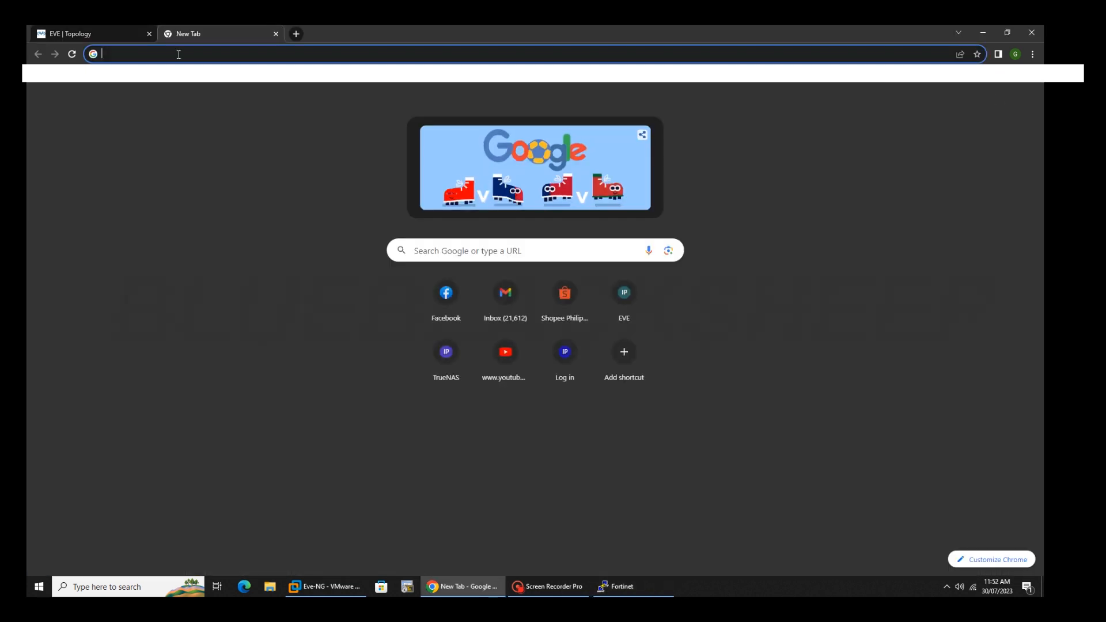
pyautogui.write('192')
pyautogui.press('Right')
pyautogui.write('168.')
pyautogui.press('BackSpace')
pyautogui.press('BackSpace')
pyautogui.press('BackSpace')
pyautogui.press('BackSpace')
pyautogui.press('BackSpace')
pyautogui.press('BackSpace')
pyautogui.press('BackSpace')
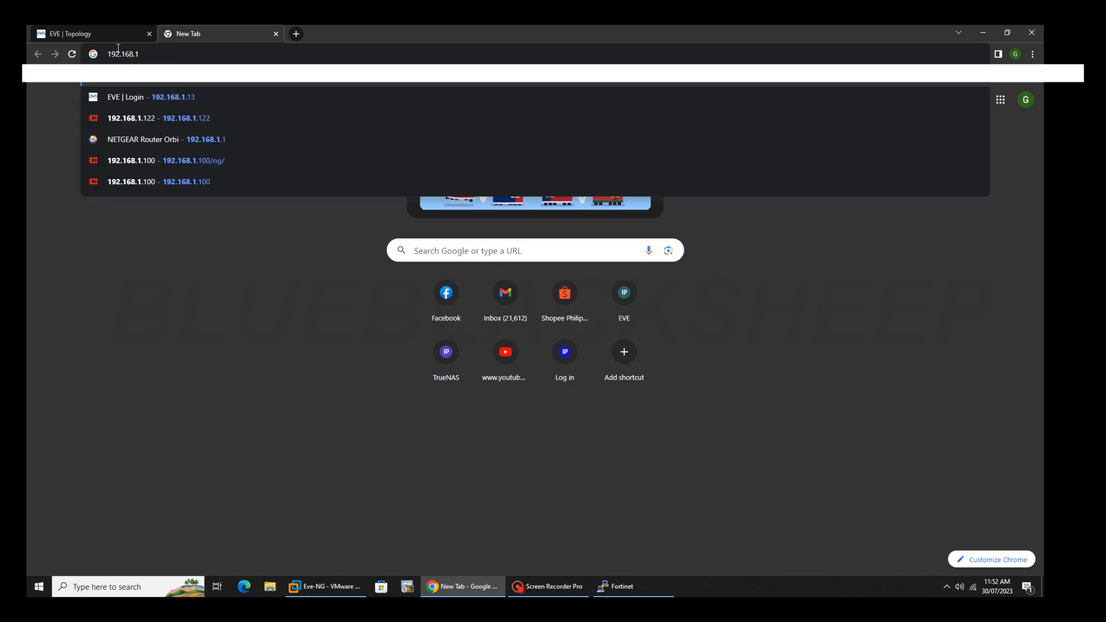
pyautogui.write('00')
pyautogui.press('BackSpace')
pyautogui.press('BackSpace')
pyautogui.write('.100')
pyautogui.rightClick(117, 49)
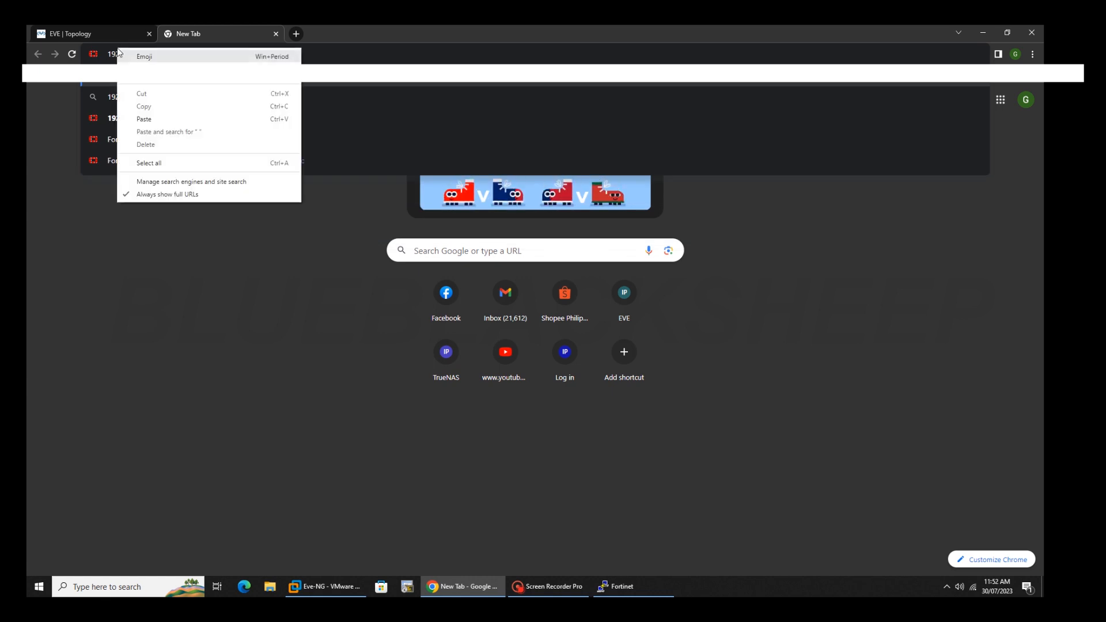
pyautogui.press('Escape')
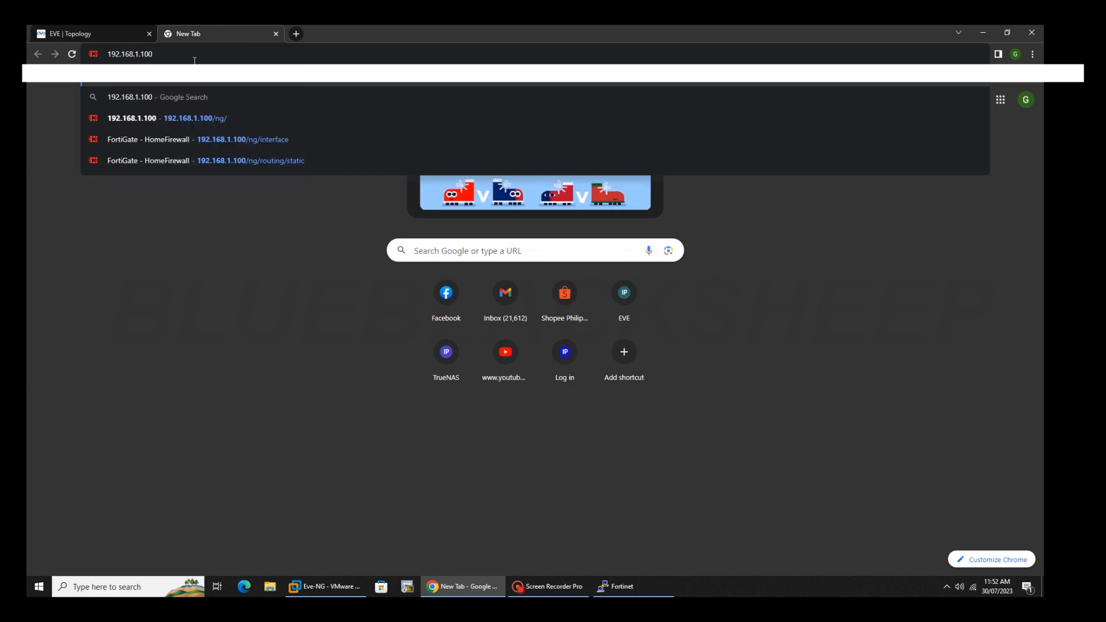
pyautogui.press('Return')
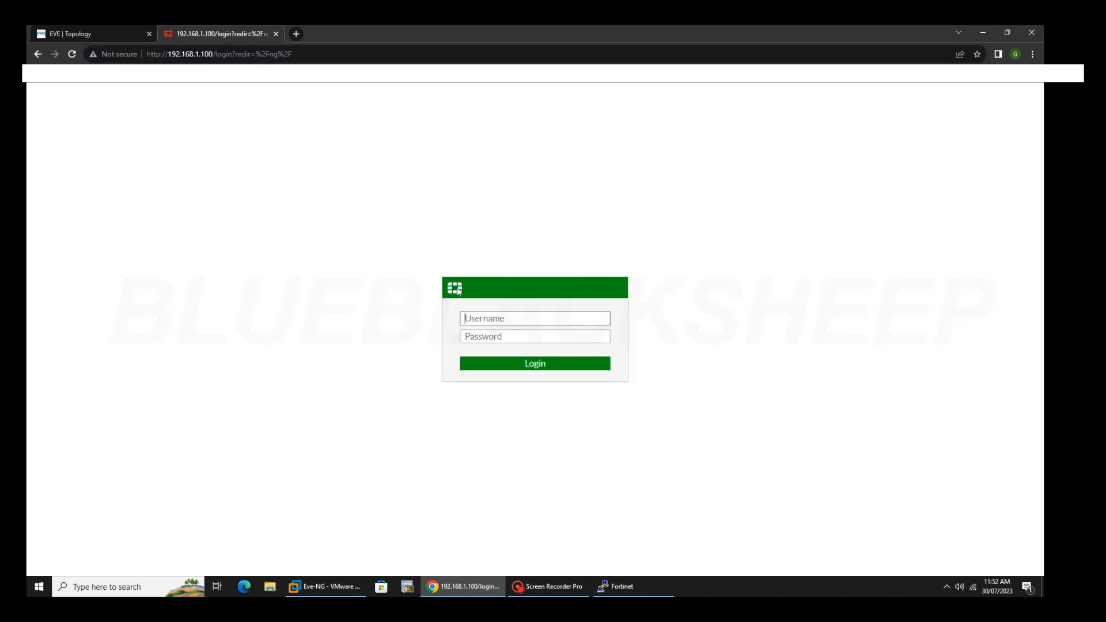
# Log in as admin with the account password, dismiss Chrome's password warning, and postpone FortiGate Setup.
pyautogui.write('admin')
pyautogui.press('Tab')
pyautogui.write('admin')
pyautogui.press('Return')
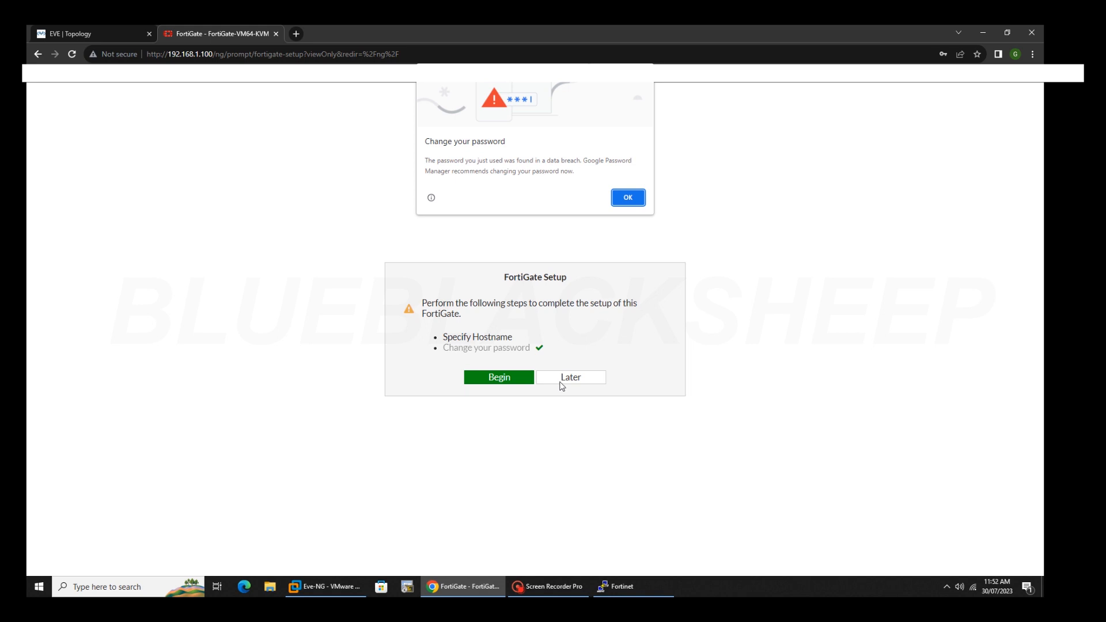
pyautogui.click(634, 198)
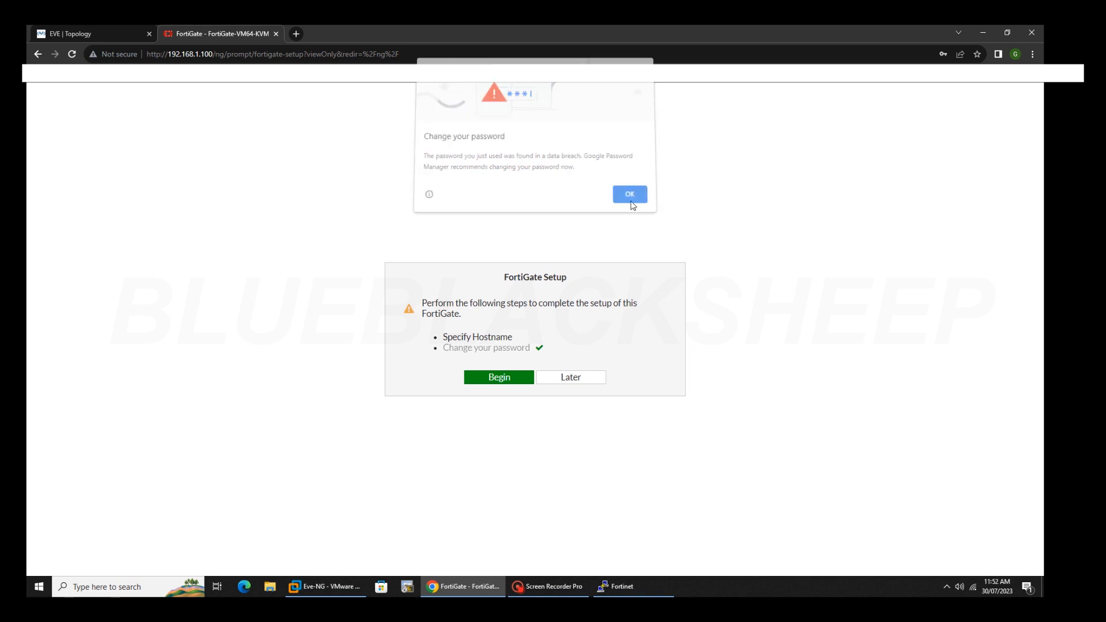
pyautogui.click(578, 380)
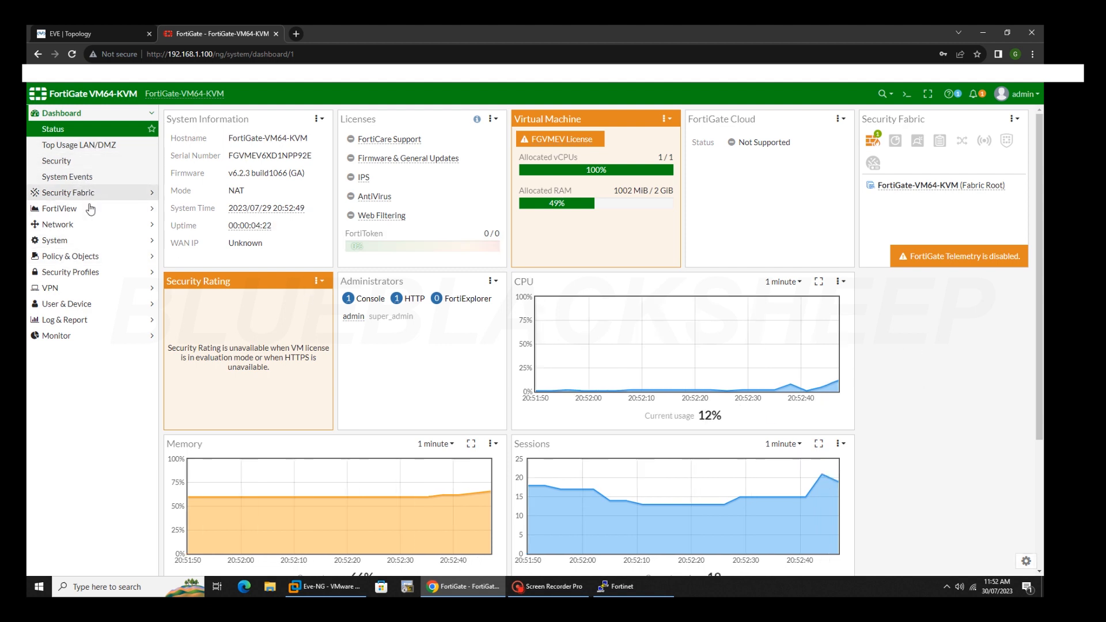
# Open port2 from Network > Interfaces and set its role to LAN.
pyautogui.click(89, 224)
pyautogui.click(95, 176)
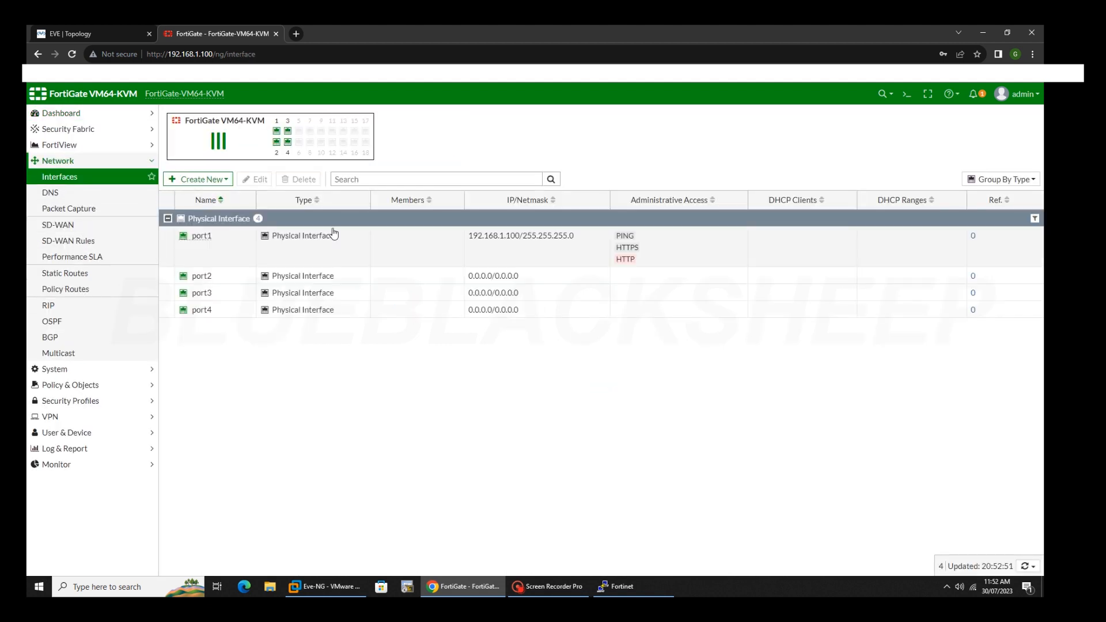
pyautogui.moveTo(204, 243)
pyautogui.doubleClick(203, 276)
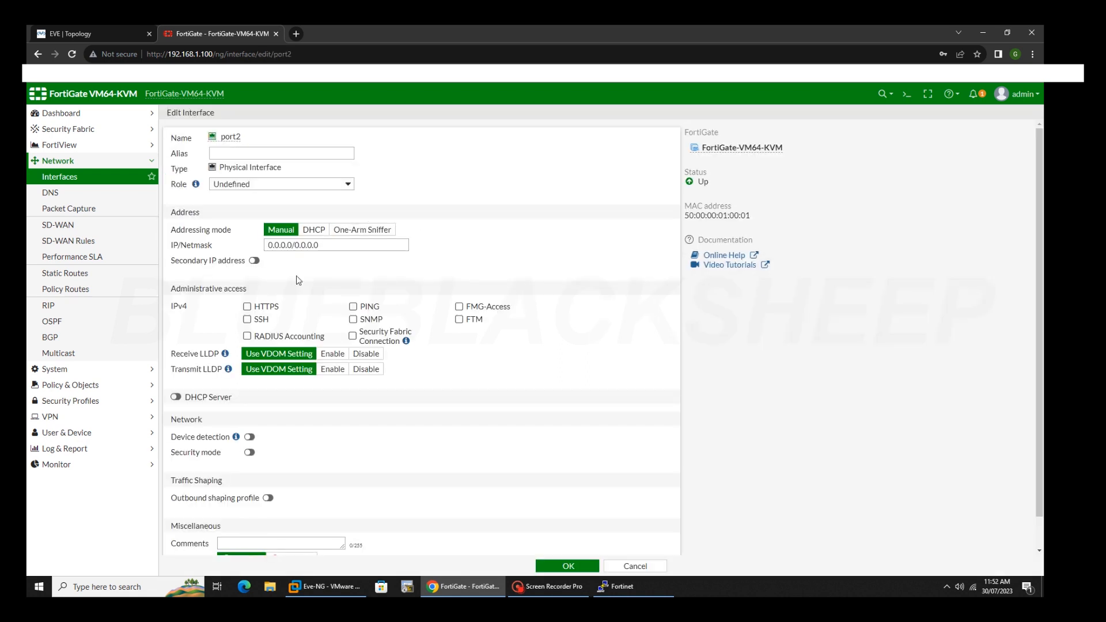
pyautogui.click(303, 180)
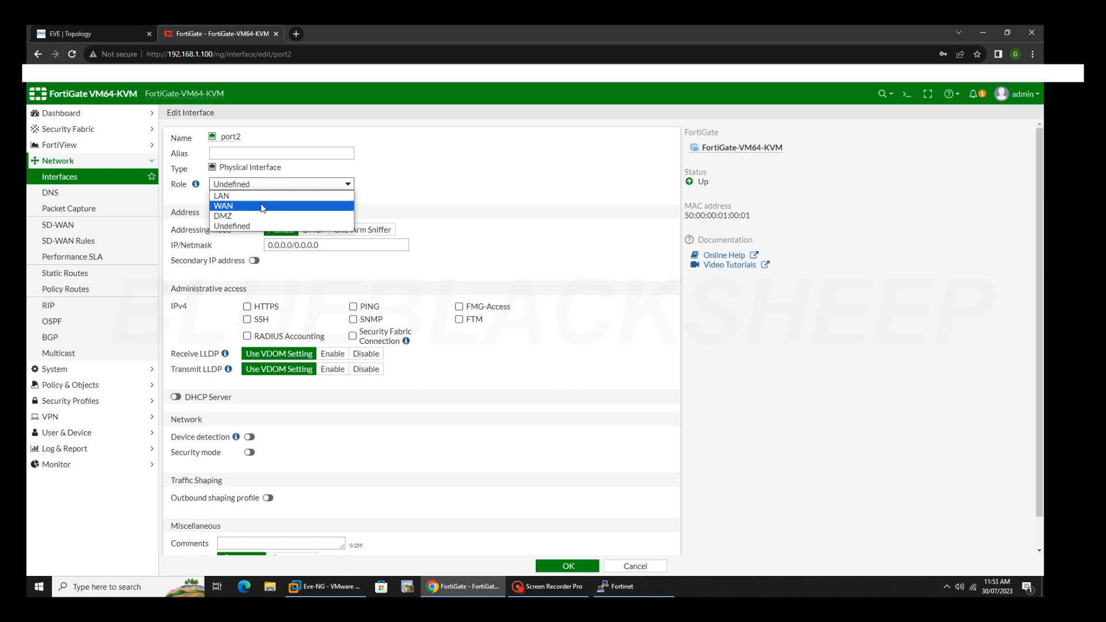
pyautogui.click(291, 195)
# Give port2 192.168.100.1/24 with HTTPS, SSH and PING access, and save it.
pyautogui.tripleClick(321, 245)
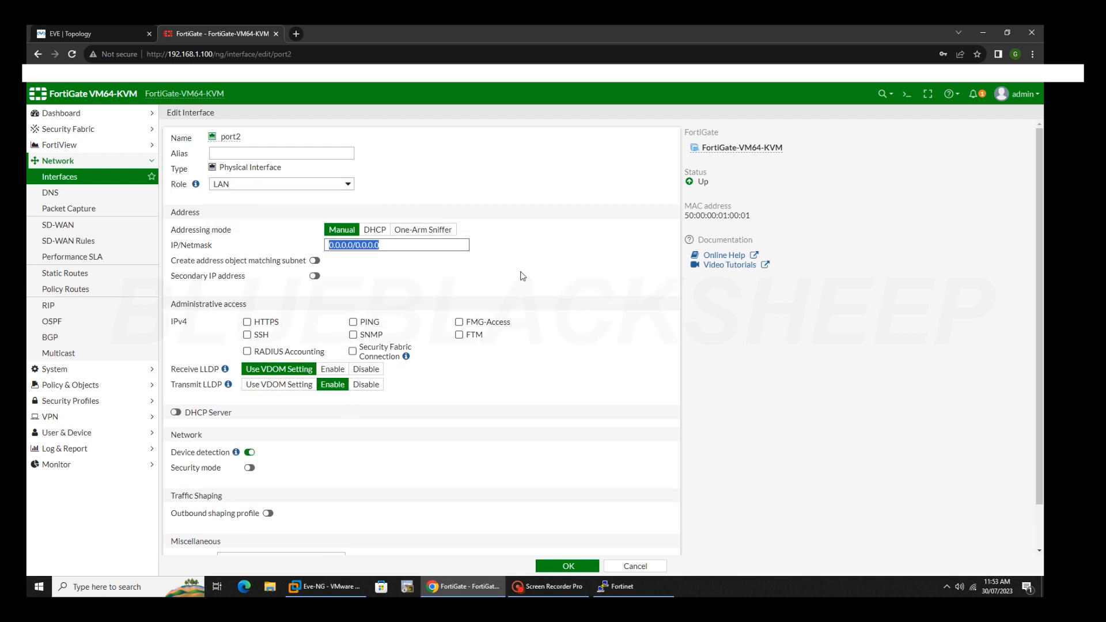
pyautogui.write('192.168.100.1')
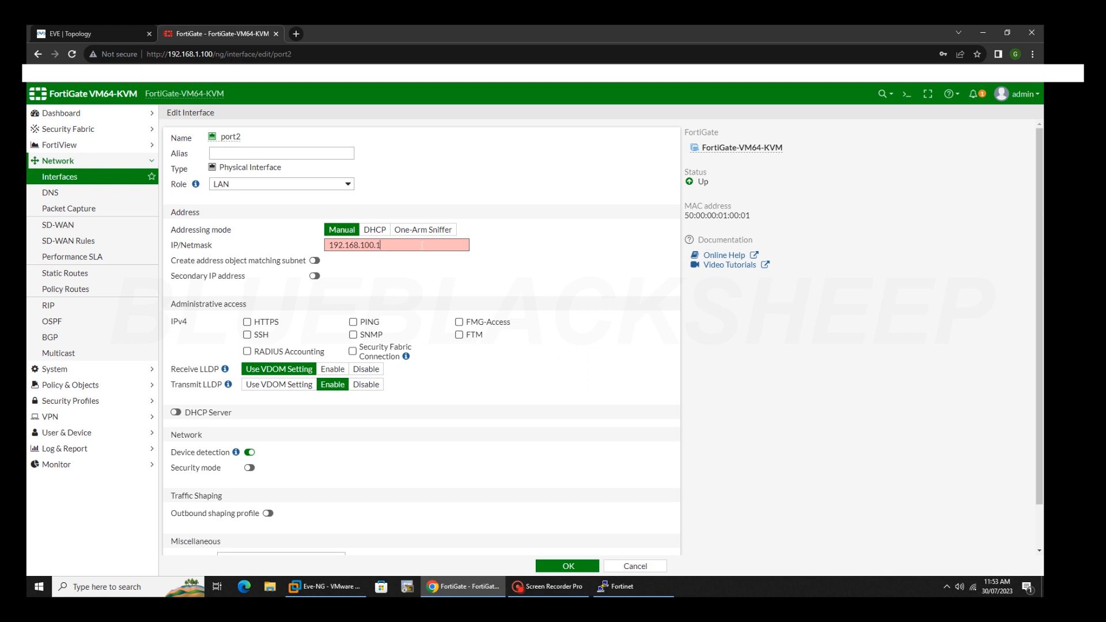
pyautogui.write('/24')
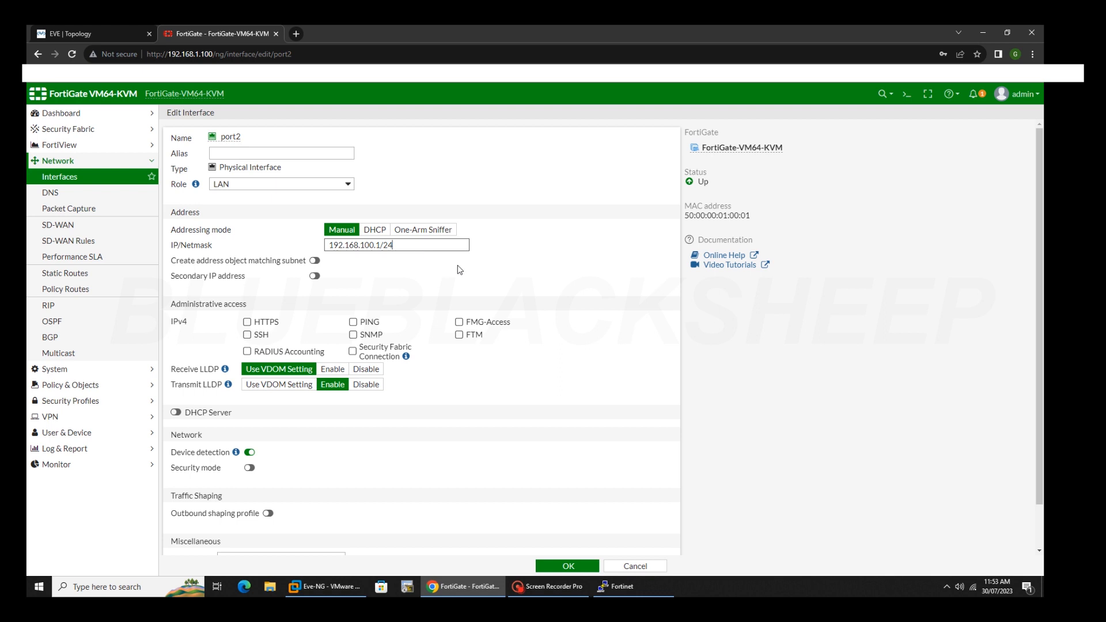
pyautogui.scroll(-1, 488, 268)
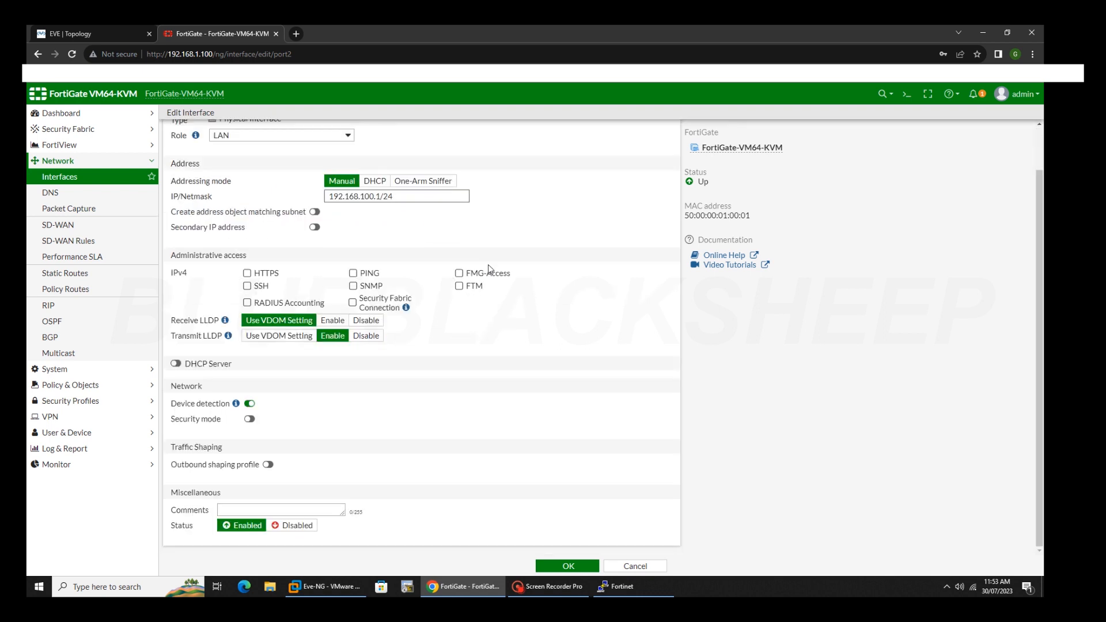
pyautogui.click(247, 274)
pyautogui.click(247, 287)
pyautogui.click(353, 275)
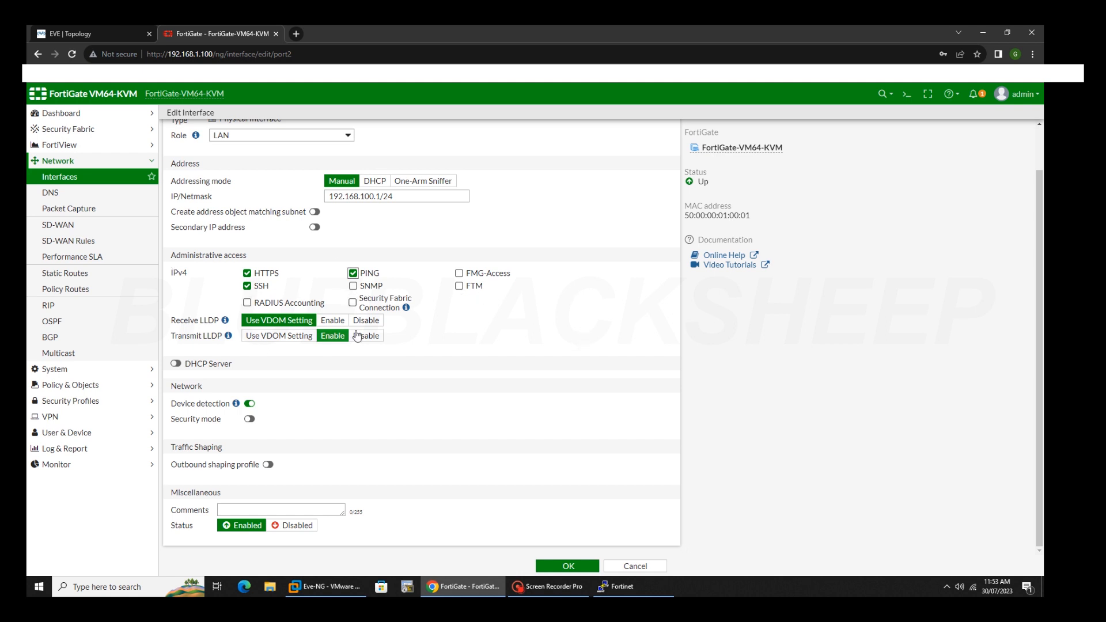
pyautogui.click(579, 559)
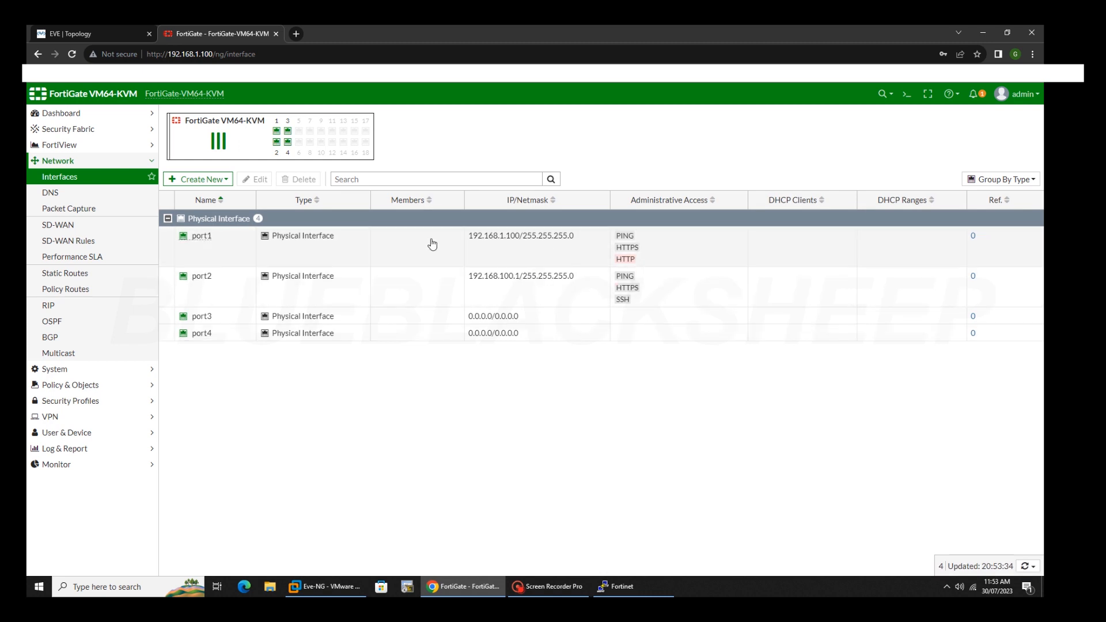
# Set port1's role to WAN and enter WAN_PORT as its alias.
pyautogui.doubleClick(199, 237)
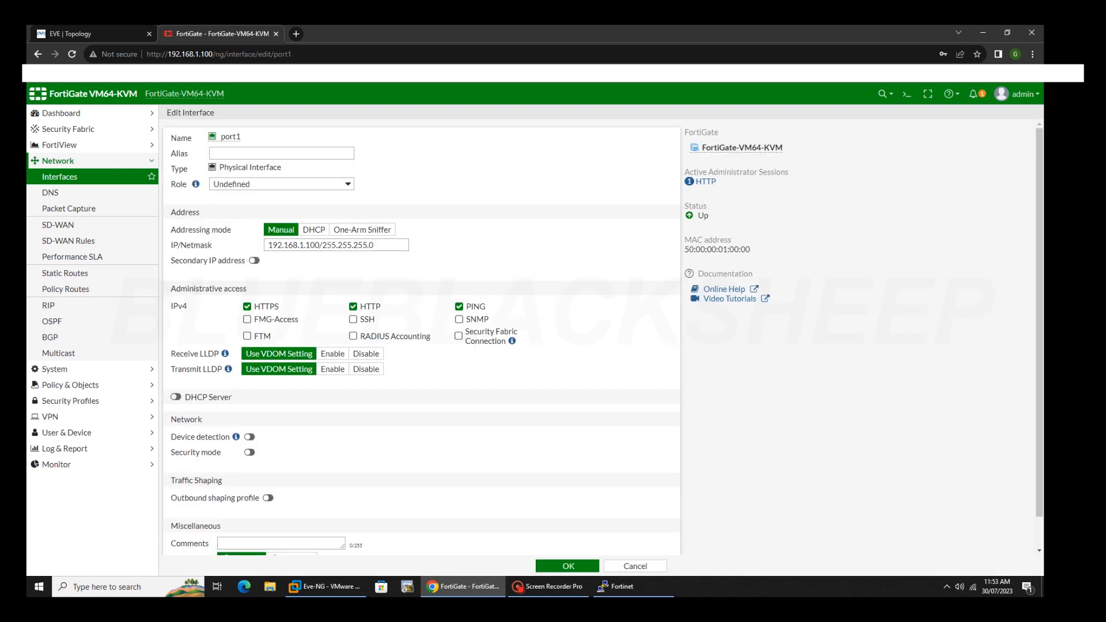
pyautogui.click(266, 184)
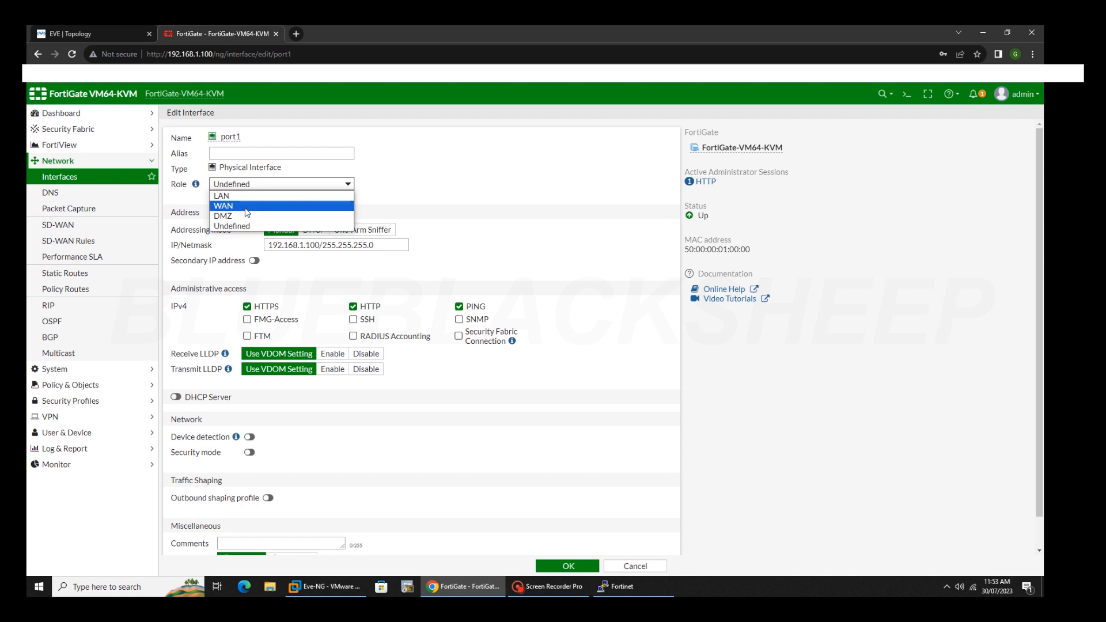
pyautogui.click(250, 209)
pyautogui.click(336, 153)
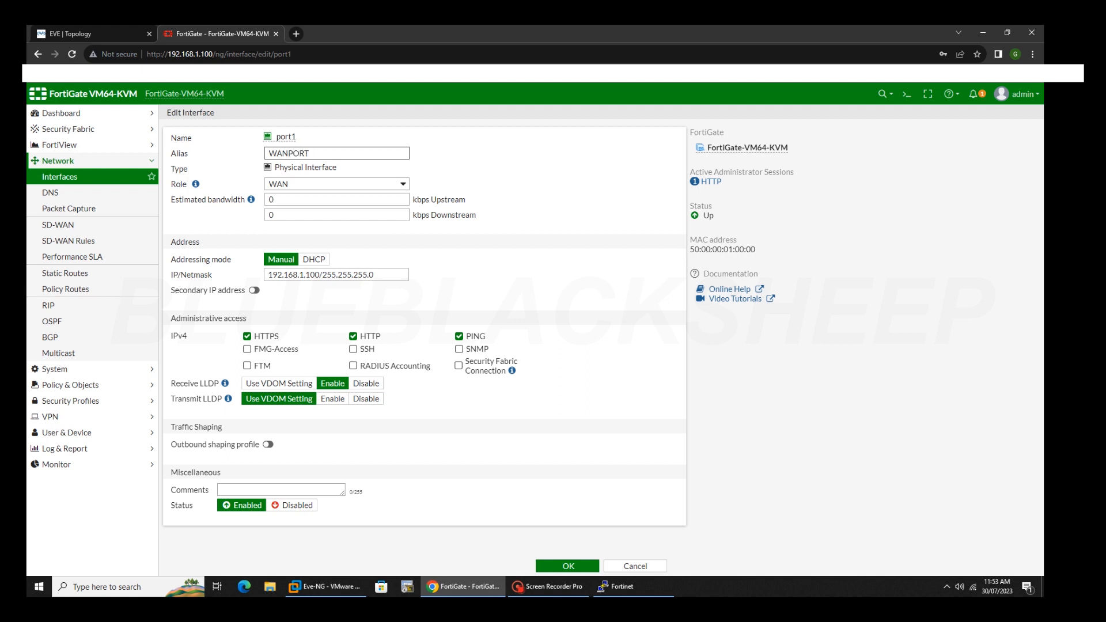
pyautogui.write('_')
# Save port1, then set port2's alias to LAN_PORT and save it.
pyautogui.click(568, 567)
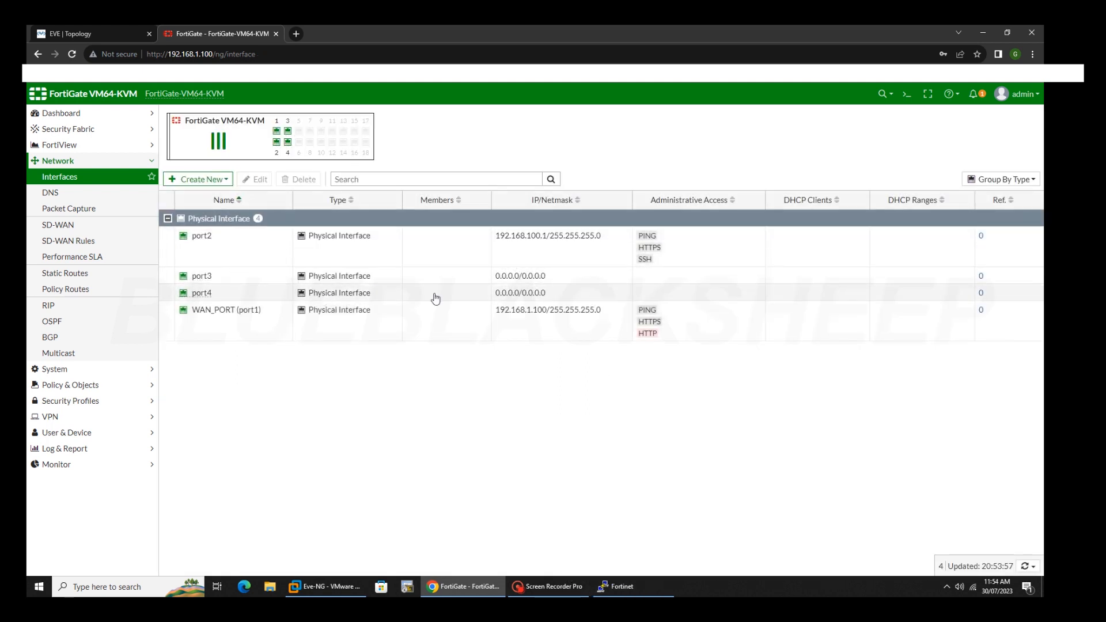
pyautogui.doubleClick(217, 242)
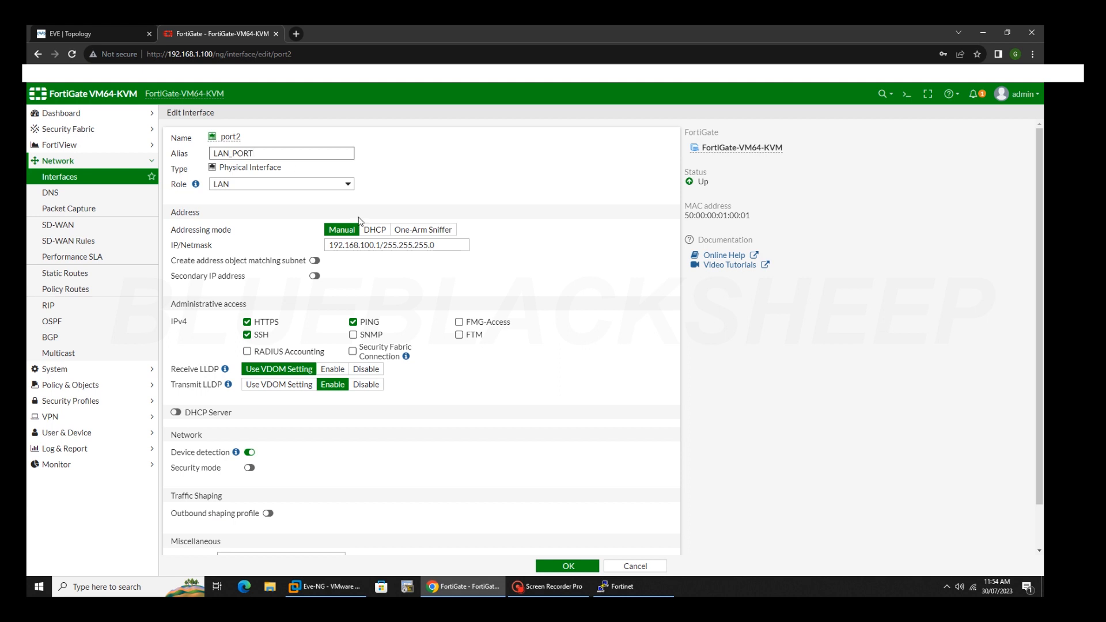
pyautogui.click(569, 566)
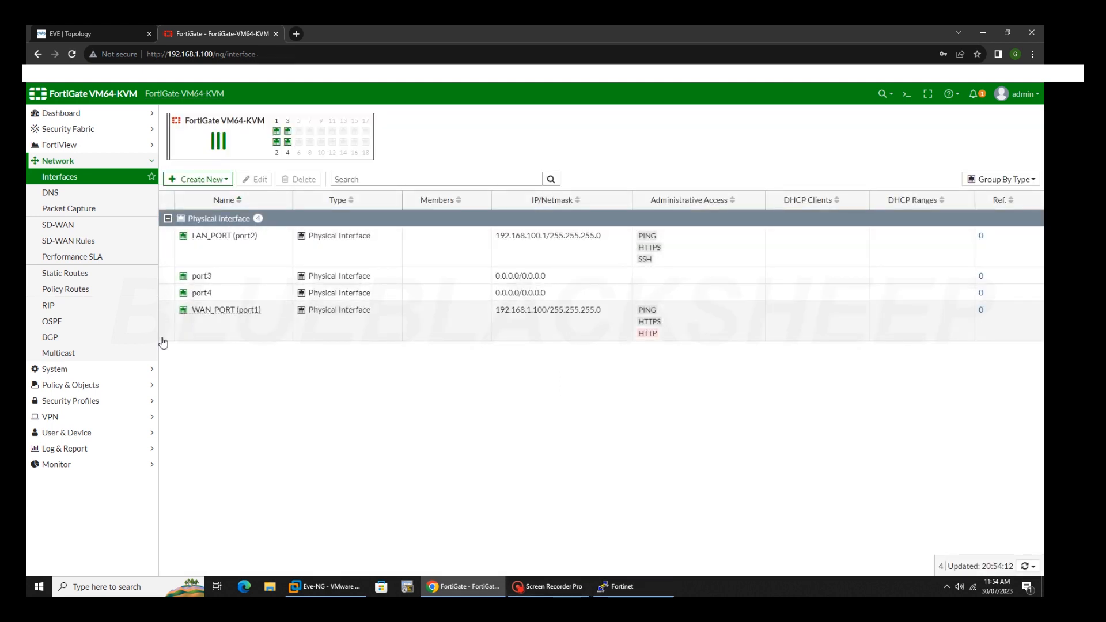
# Create a static route 0.0.0.0/0 via gateway 192.168.1.1 on WAN_PORT (port1).
pyautogui.click(144, 273)
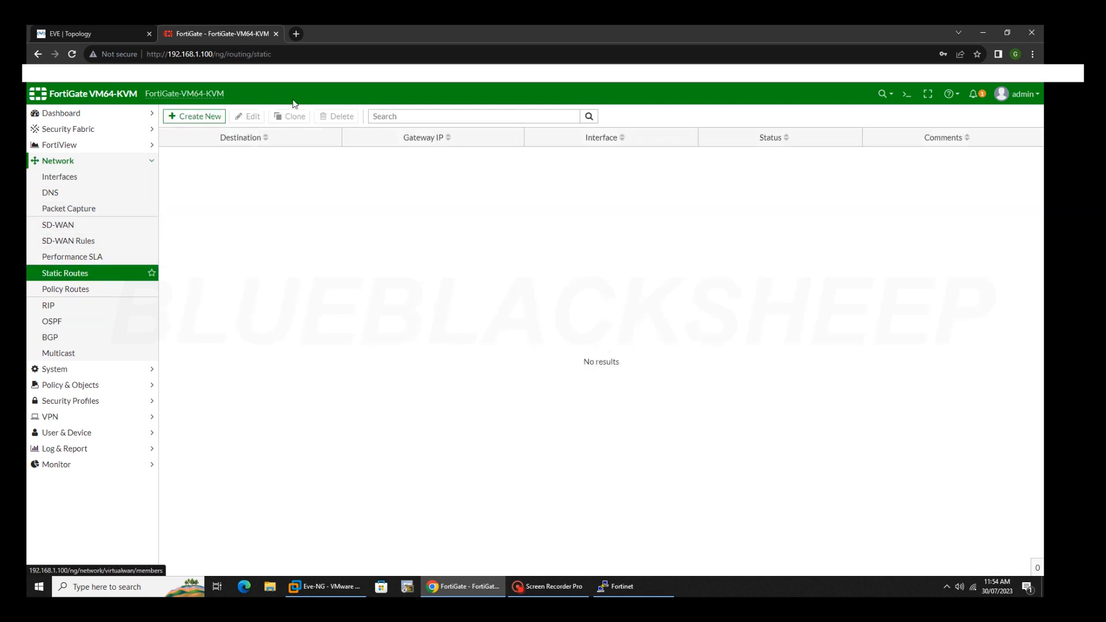
pyautogui.click(203, 116)
pyautogui.press('Tab')
pyautogui.write('1')
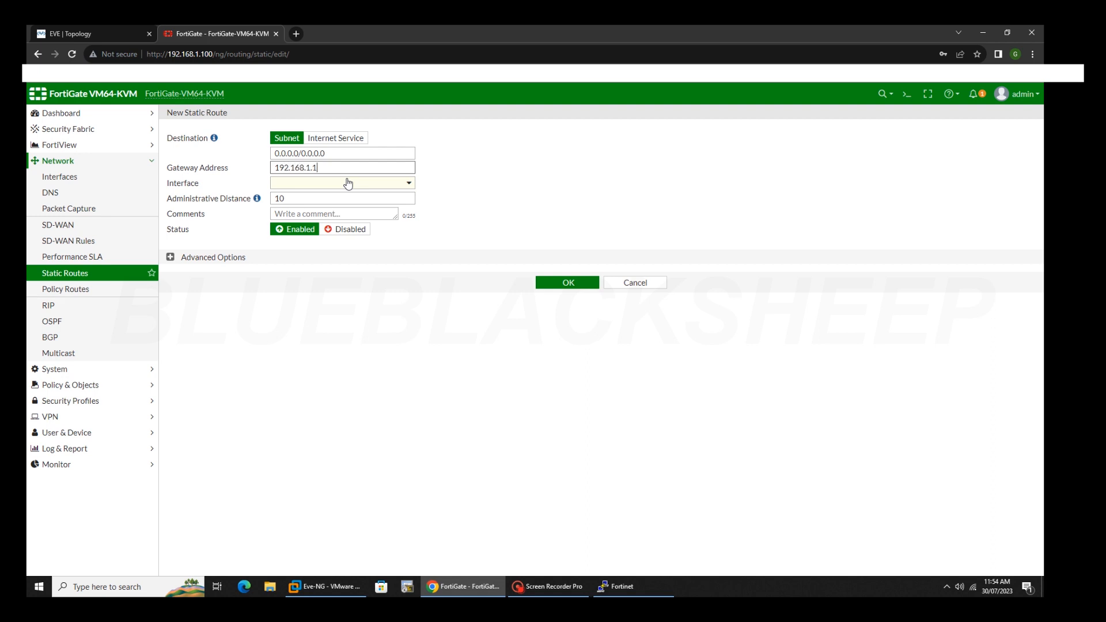
pyautogui.click(371, 183)
pyautogui.click(346, 210)
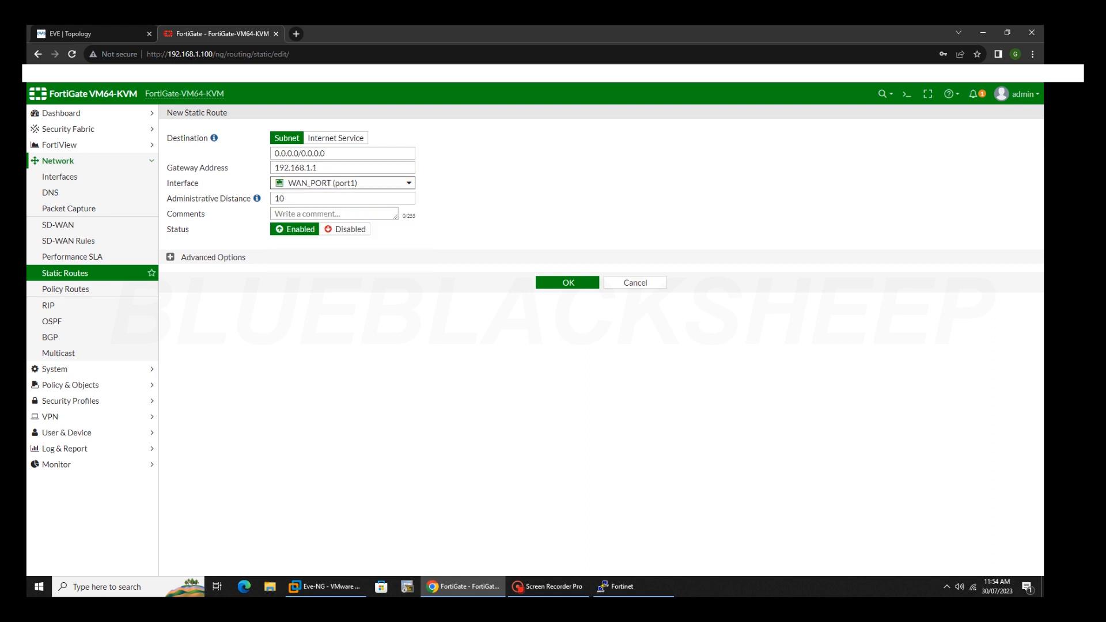
pyautogui.click(570, 281)
pyautogui.moveTo(590, 174)
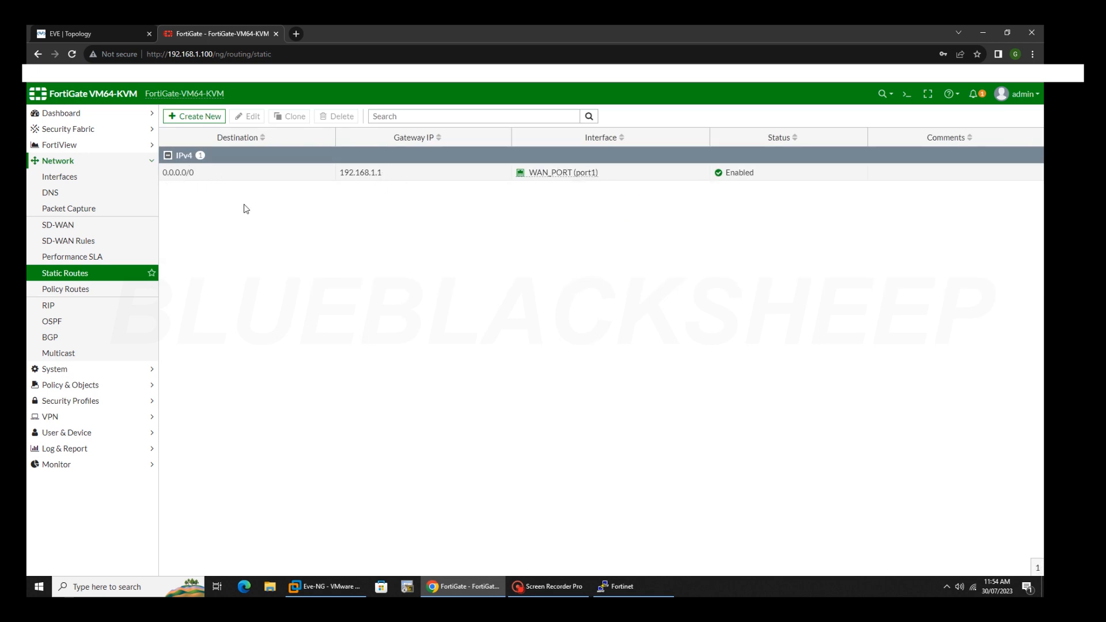
# Create IPv4 policy INTERNET_ACCESS with incoming LAN_PORT (port2) and outgoing WAN_PORT (port1).
pyautogui.click(84, 385)
pyautogui.click(63, 209)
pyautogui.click(194, 117)
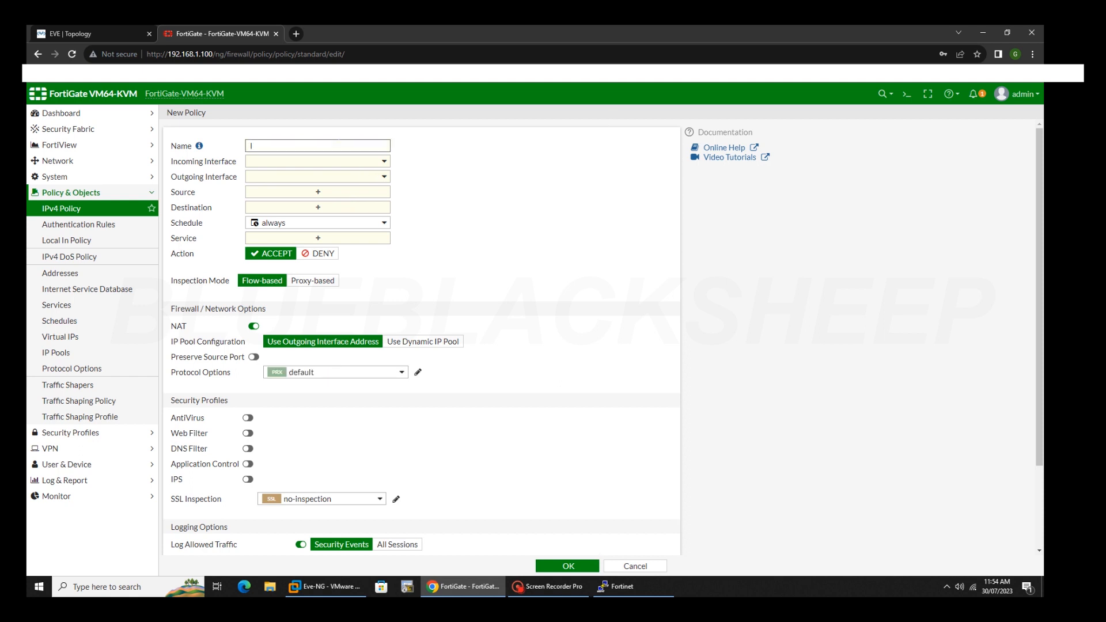
pyautogui.write('TERNET_ACCE')
pyautogui.click(369, 162)
pyautogui.click(311, 200)
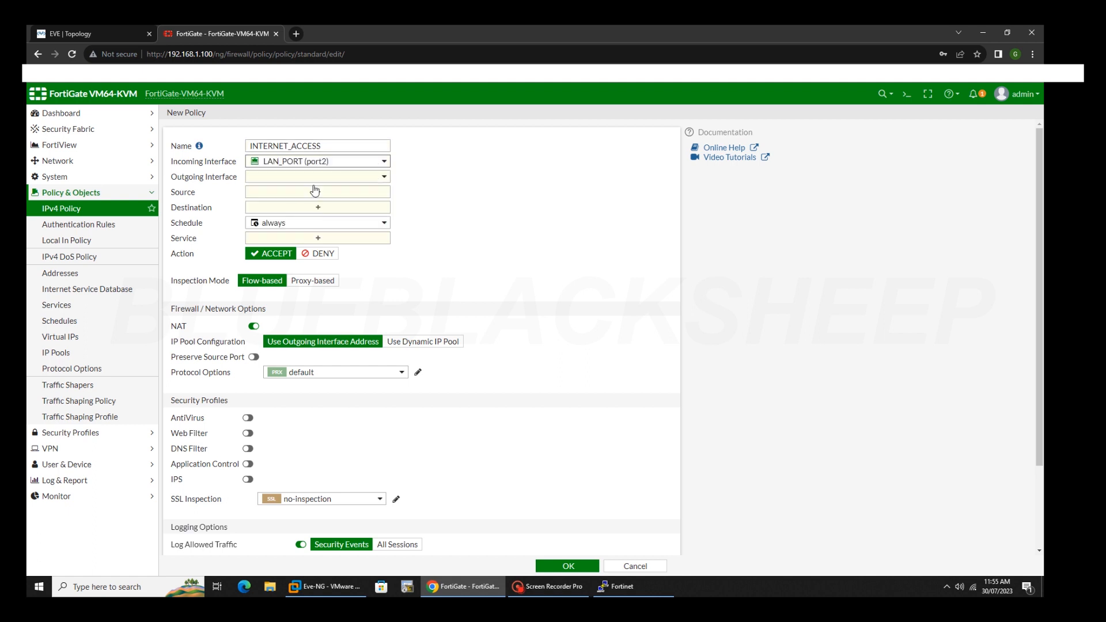
pyautogui.click(315, 176)
pyautogui.click(293, 207)
pyautogui.click(317, 192)
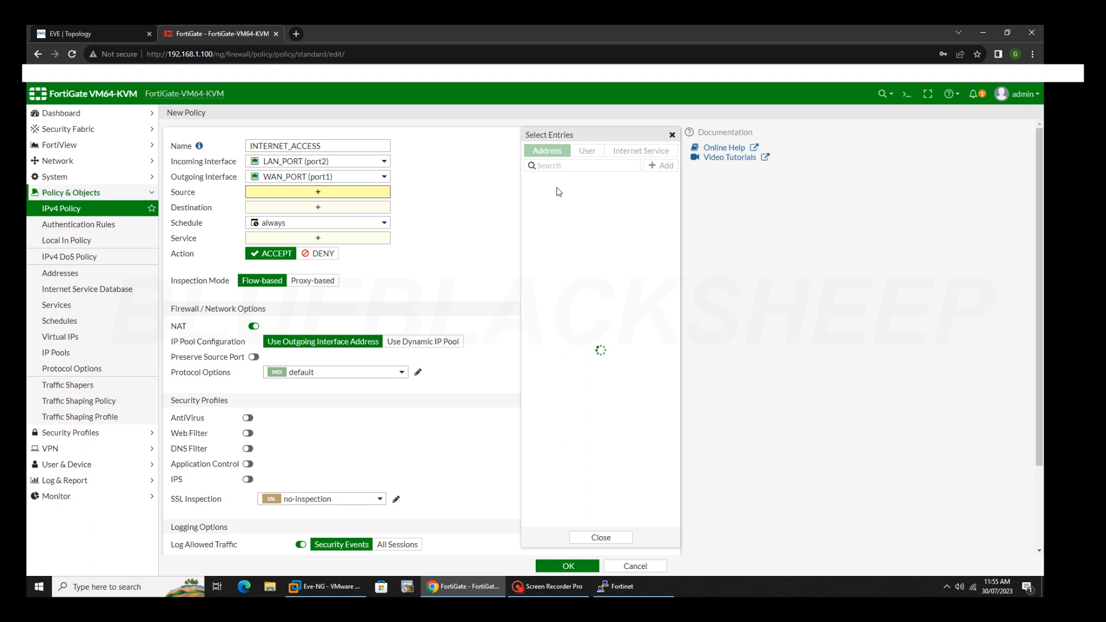
# Choose all as the source and destination and ALL as the service.
pyautogui.click(573, 197)
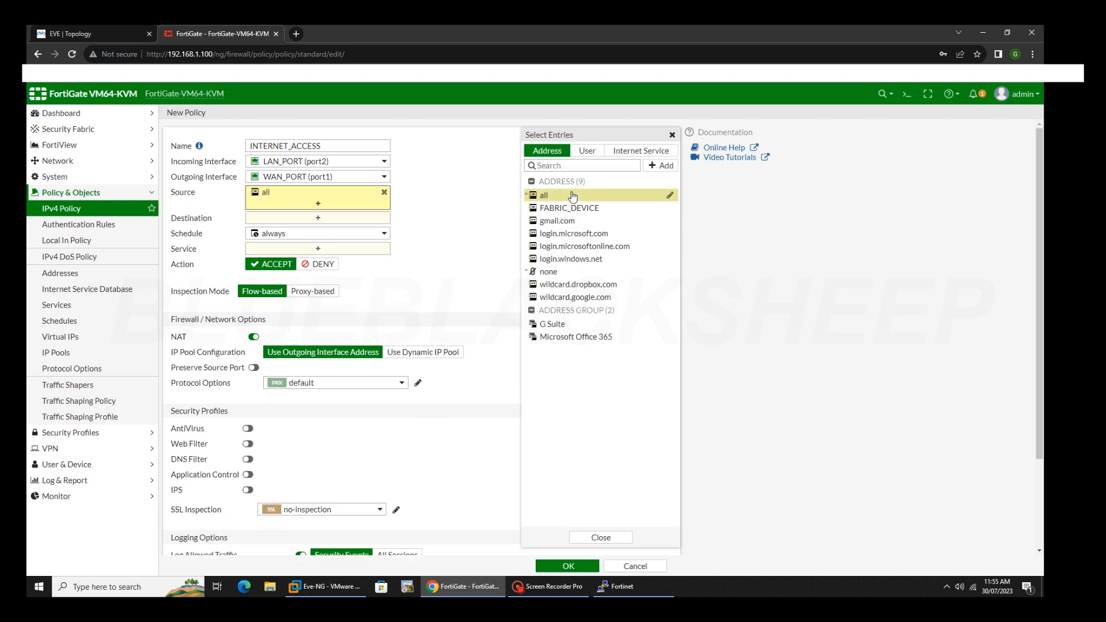
pyautogui.click(318, 218)
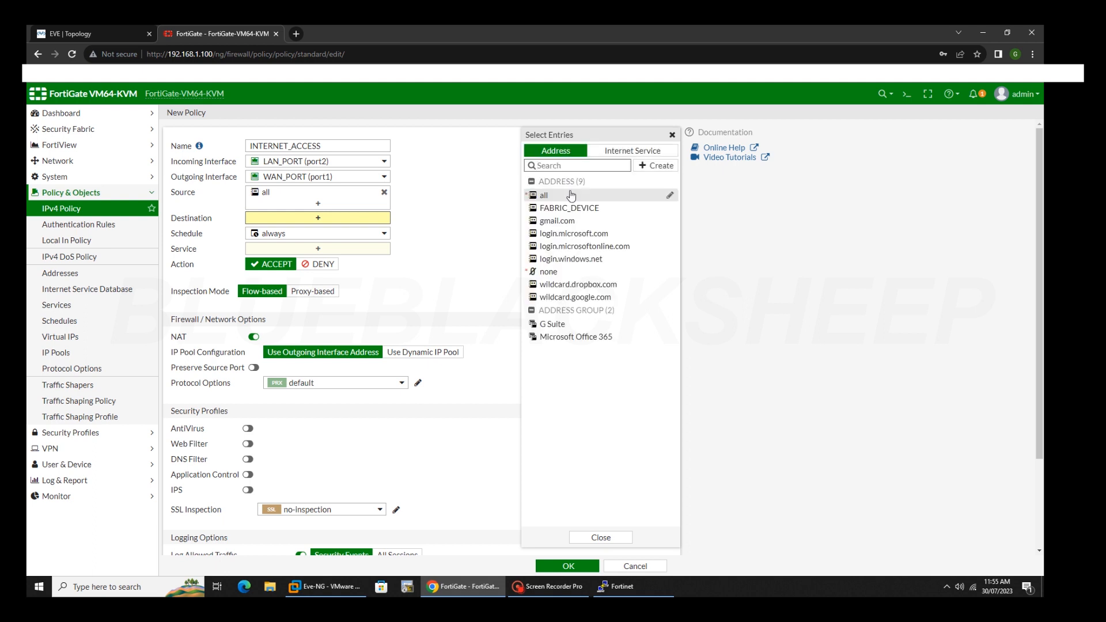
pyautogui.click(572, 195)
pyautogui.click(318, 259)
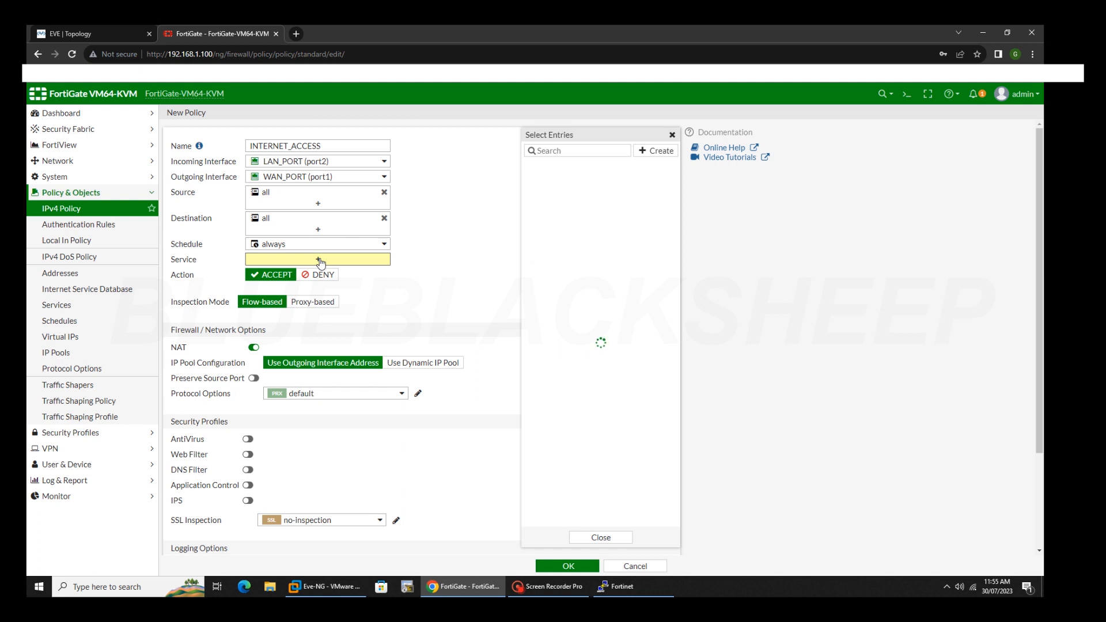
pyautogui.click(542, 194)
# Close the entry picker and save the INTERNET_ACCESS policy.
pyautogui.scroll(-2, 483, 212)
pyautogui.scroll(2, 483, 212)
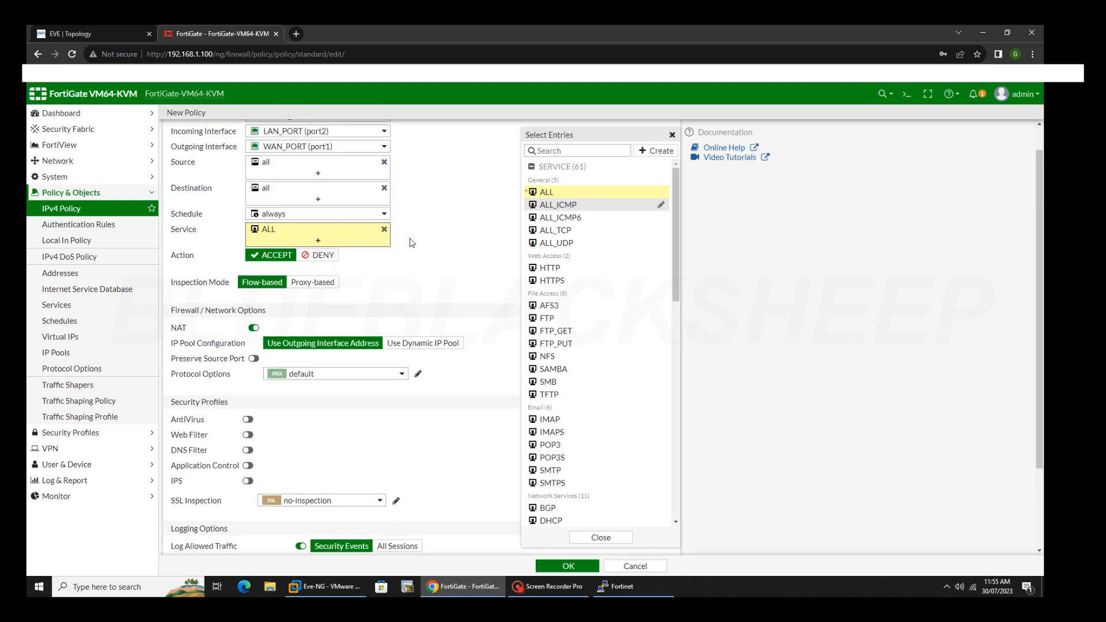
pyautogui.scroll(-2, 412, 243)
pyautogui.click(598, 537)
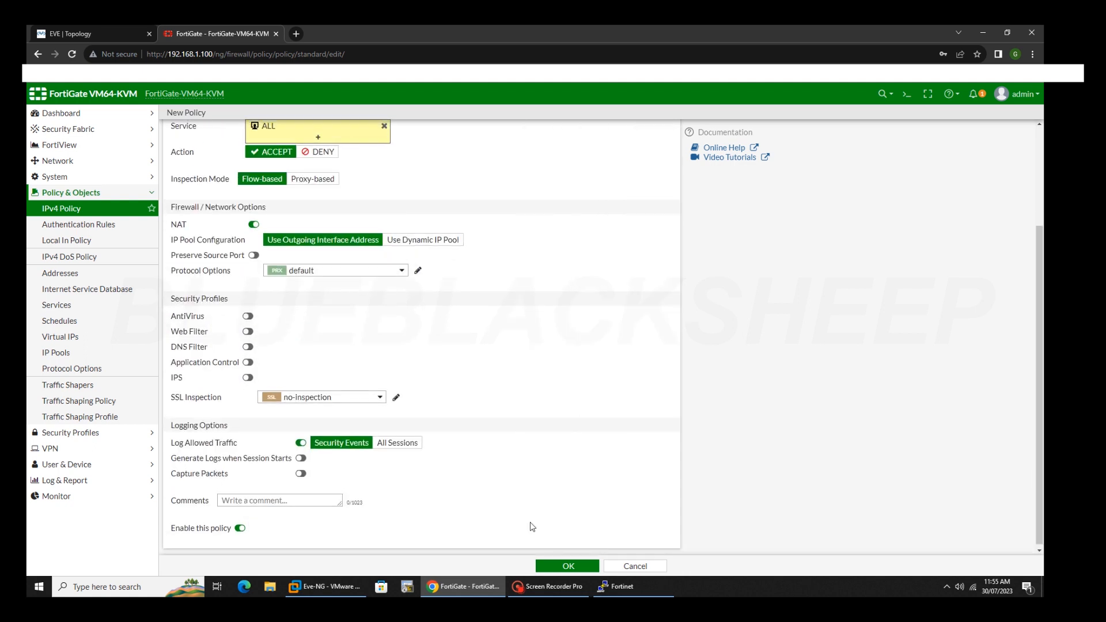
pyautogui.scroll(3, 354, 306)
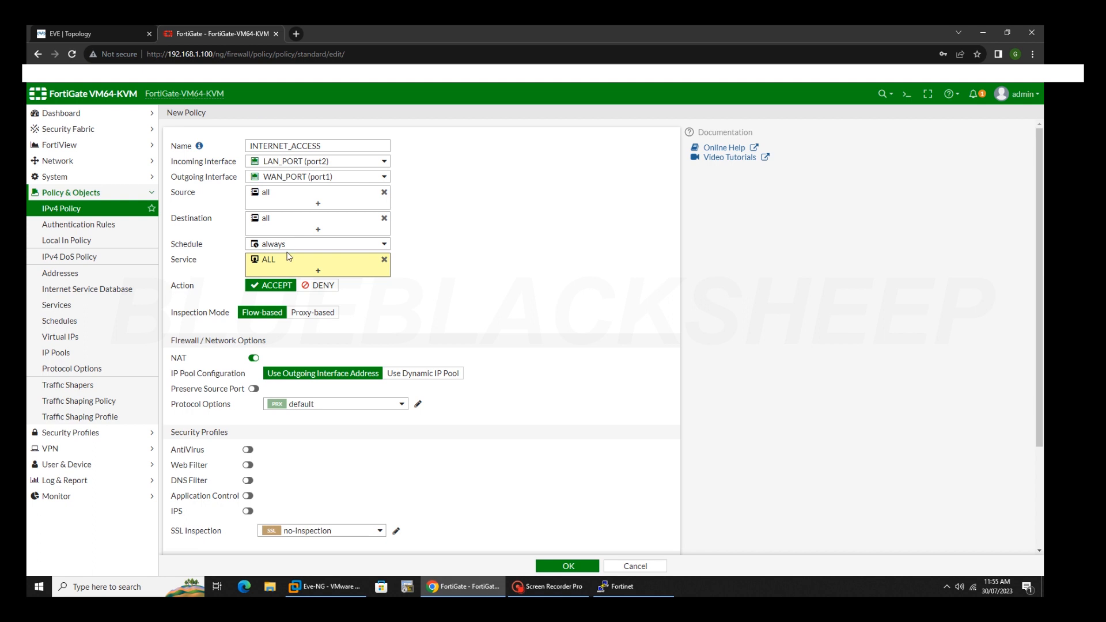
pyautogui.scroll(-3, 583, 337)
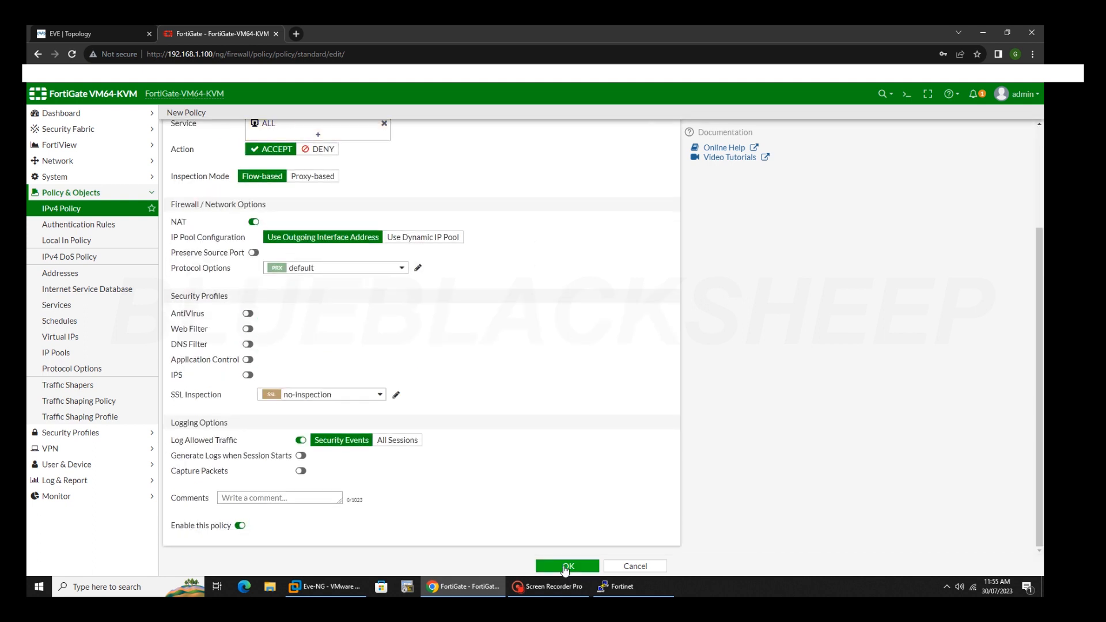
pyautogui.click(566, 569)
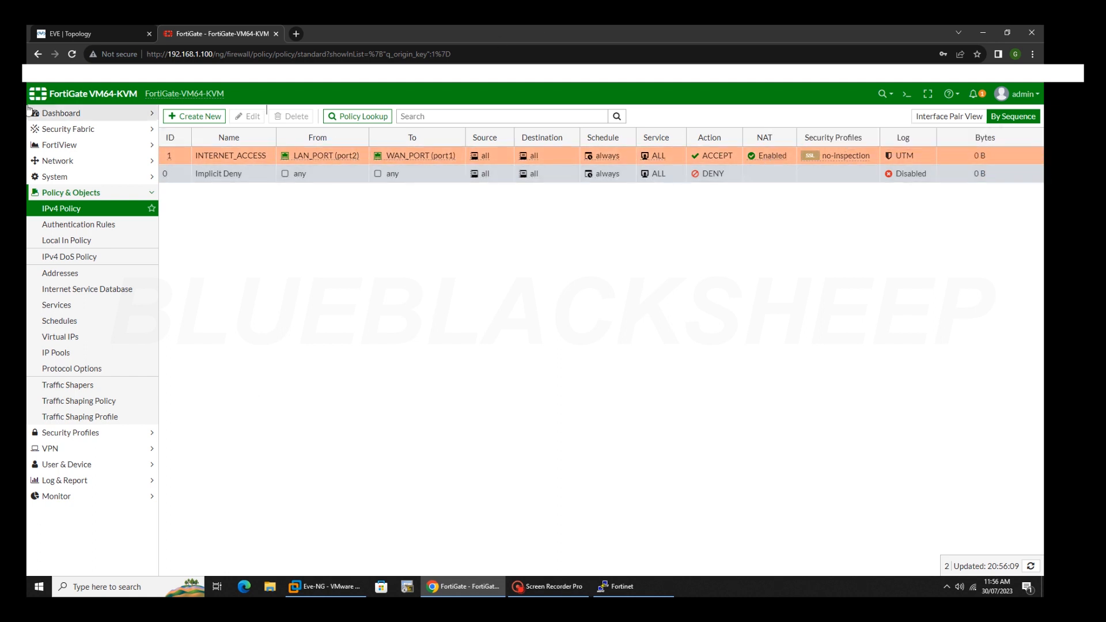
# With the INTERNET_ACCESS ACCEPT policy saved, return to the EVE-NG lab topology.
pyautogui.click(87, 35)
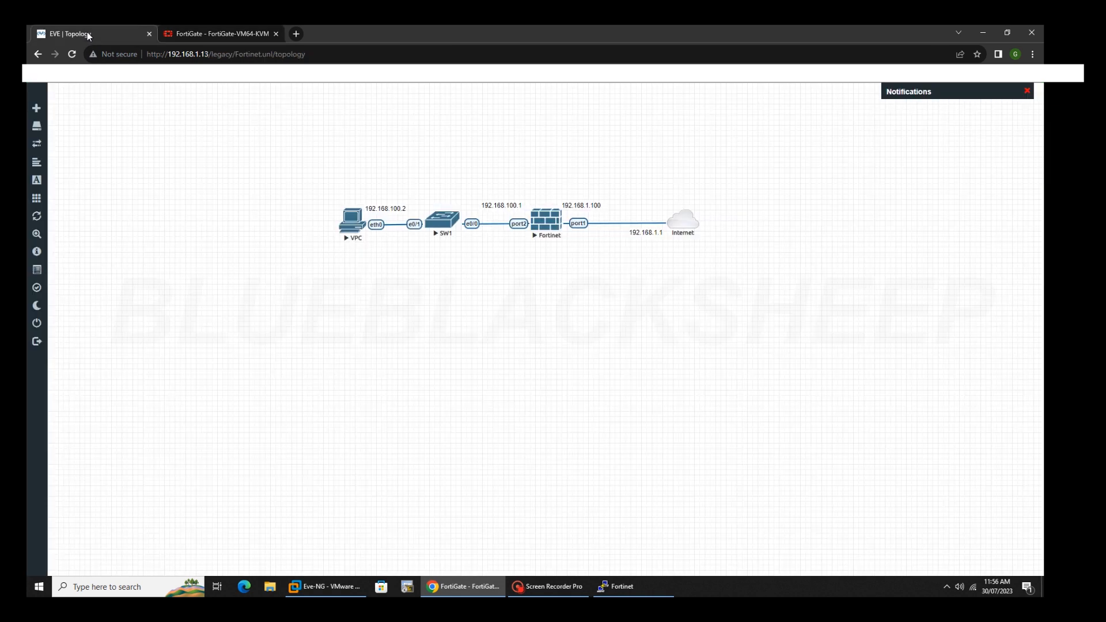
# Launch the VPC node's console and move it clear of the lab devices.
pyautogui.click(346, 224)
pyautogui.click(529, 126)
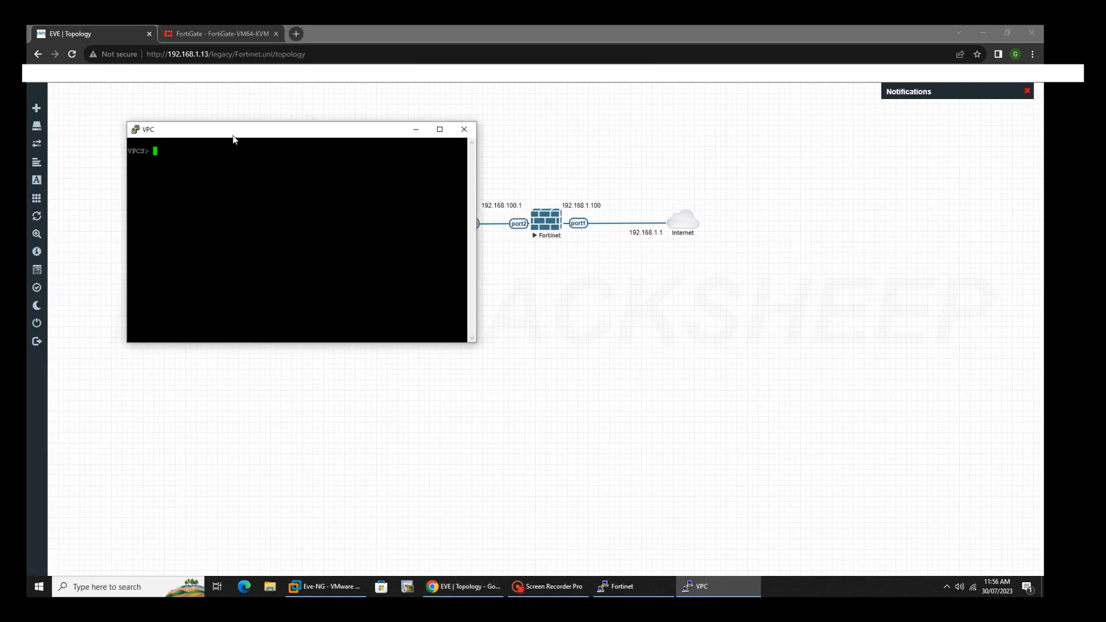
pyautogui.moveTo(234, 138); pyautogui.dragTo(359, 276)
# Ping 8.8.8.8 from the VPCS prompt, retrying until replies come back.
pyautogui.write('P')
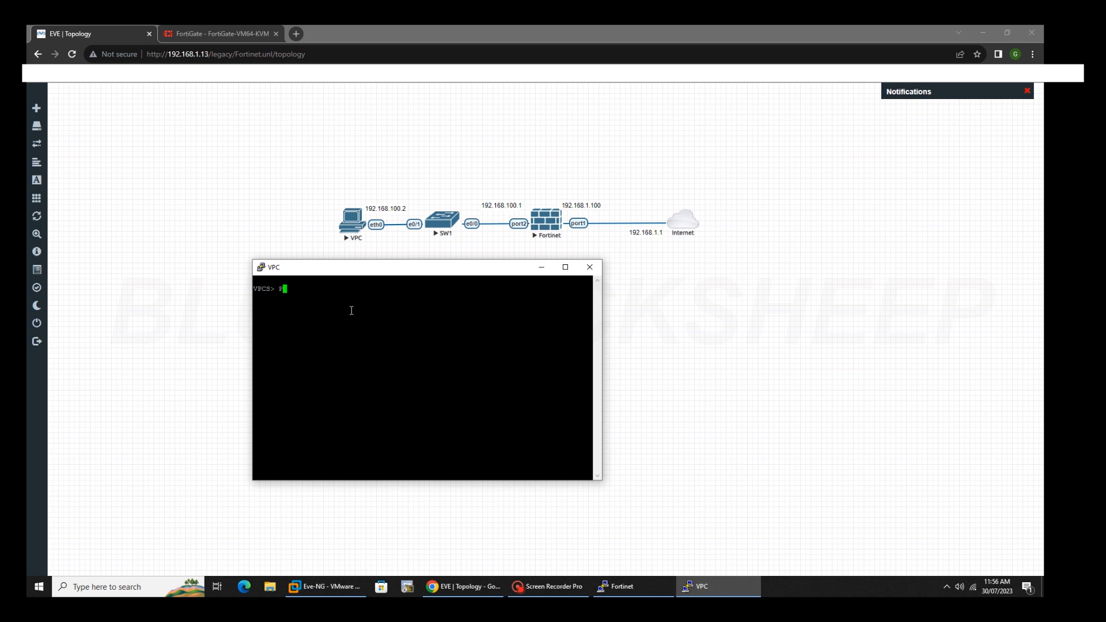
pyautogui.write('ING 8.8.8.8')
pyautogui.press('Return')
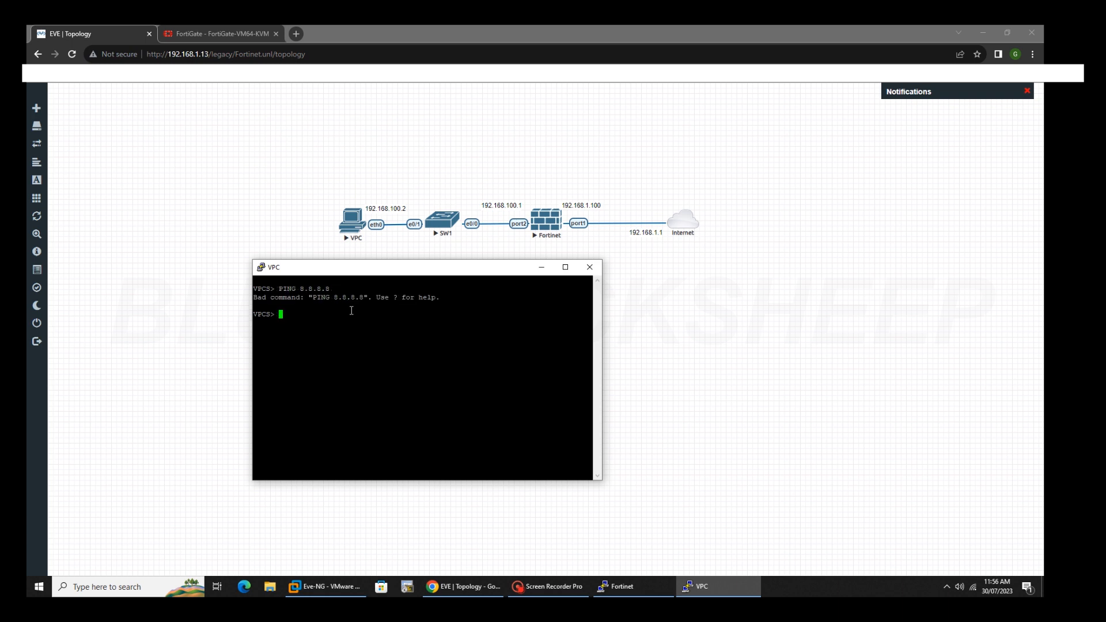
pyautogui.write('execute ping 8.8.8.8')
pyautogui.press('Return')
pyautogui.press('Up')
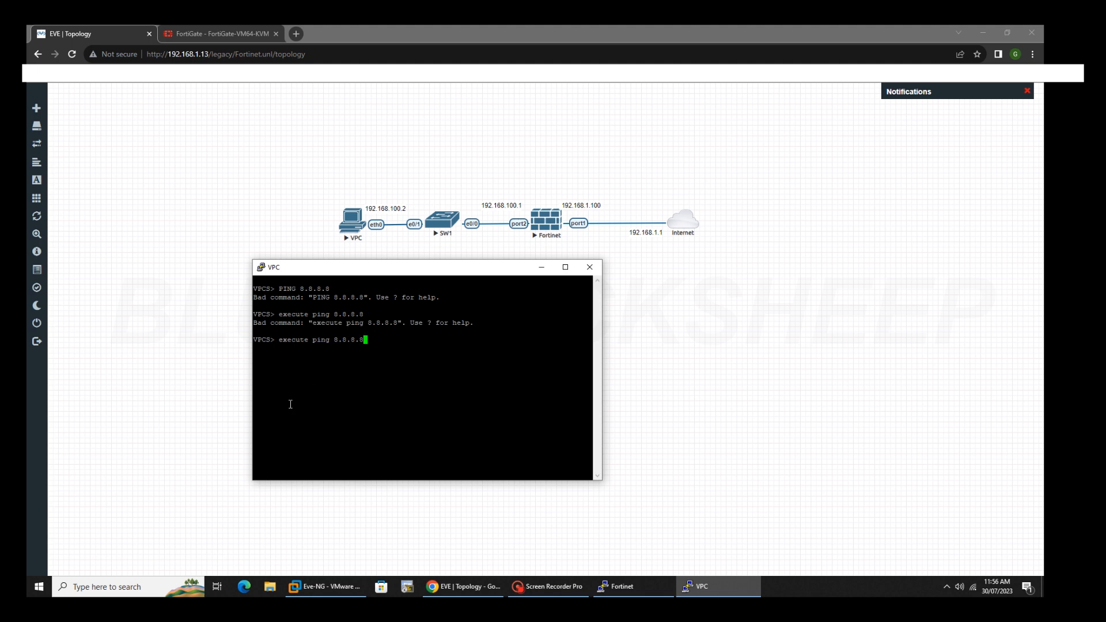
pyautogui.press('Return')
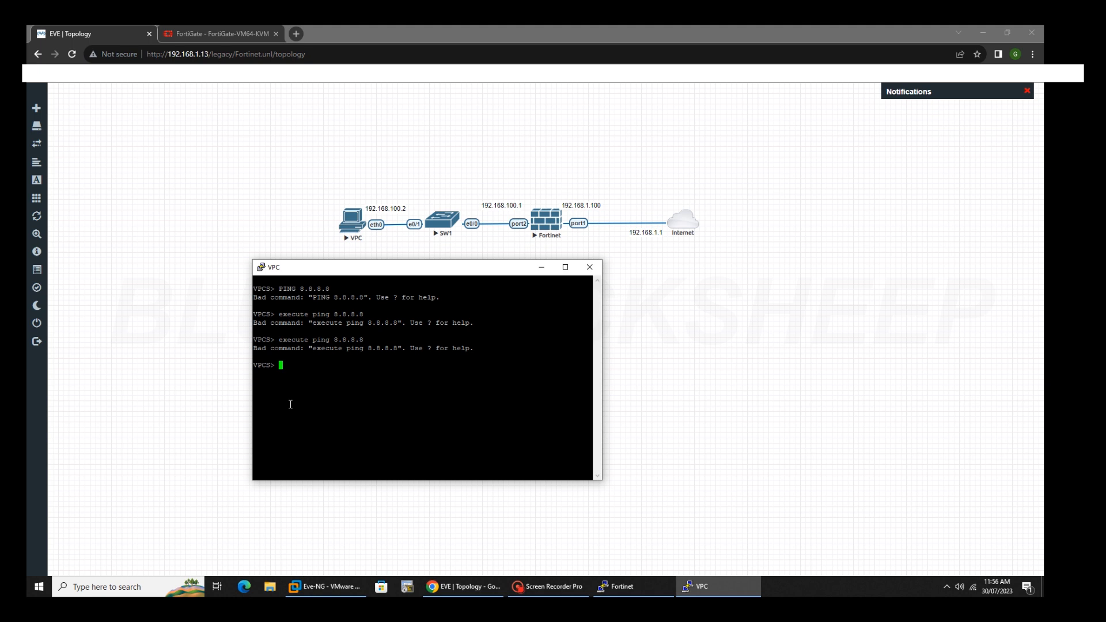
pyautogui.write('ping 8.8.8.8')
pyautogui.press('Return')
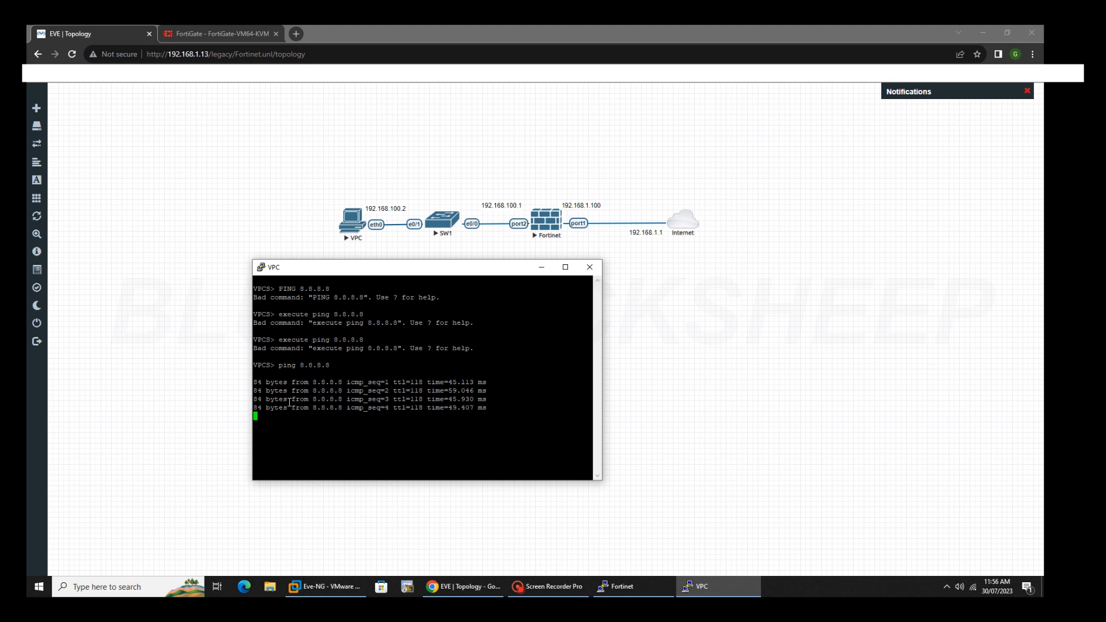
# Ping 4.2.2.2 from the VPC console by editing the previous ping command.
pyautogui.press('Up')
pyautogui.press('BackSpace')
pyautogui.press('BackSpace')
pyautogui.press('BackSpace')
pyautogui.press('BackSpace')
pyautogui.press('BackSpace')
pyautogui.press('BackSpace')
pyautogui.press('BackSpace')
pyautogui.write('4.2.2.2')
pyautogui.press('Return')
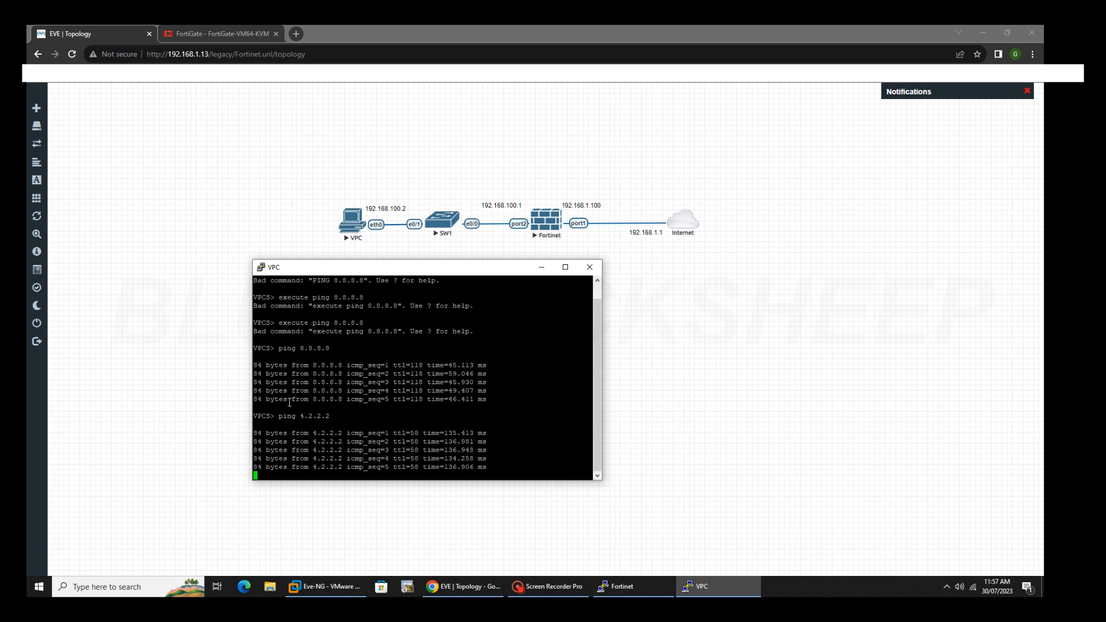
# Ping the 192.168.1.1 gateway from the VPC and move the console aside.
pyautogui.press('Up')
pyautogui.press('BackSpace')
pyautogui.press('BackSpace')
pyautogui.press('BackSpace')
pyautogui.press('BackSpace')
pyautogui.press('BackSpace')
pyautogui.press('BackSpace')
pyautogui.press('BackSpace')
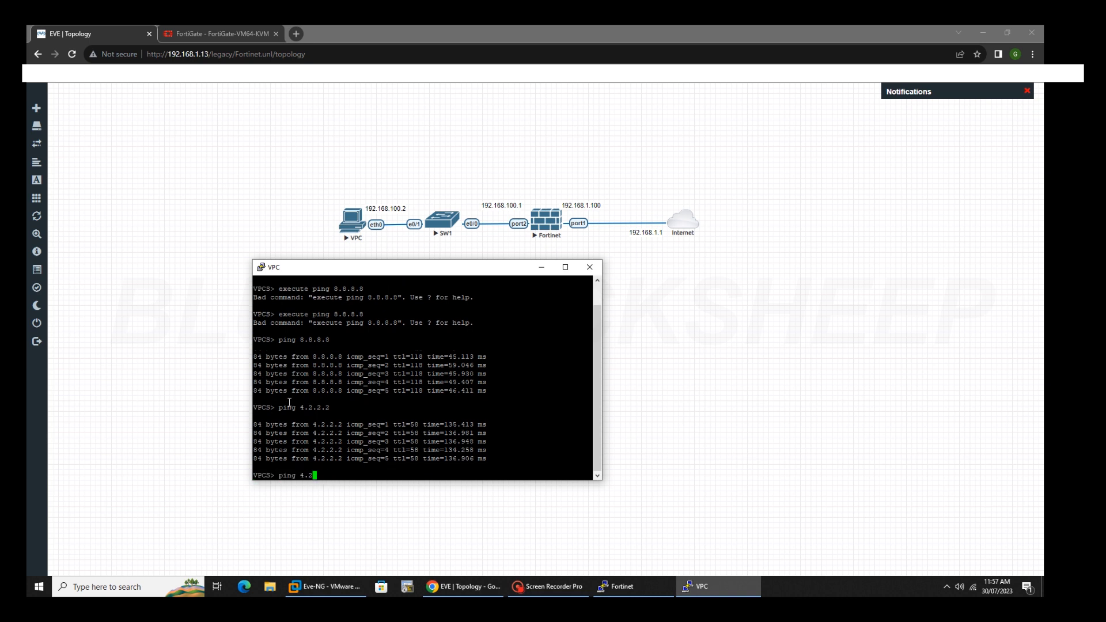
pyautogui.write('192.168.1.1')
pyautogui.press('Return')
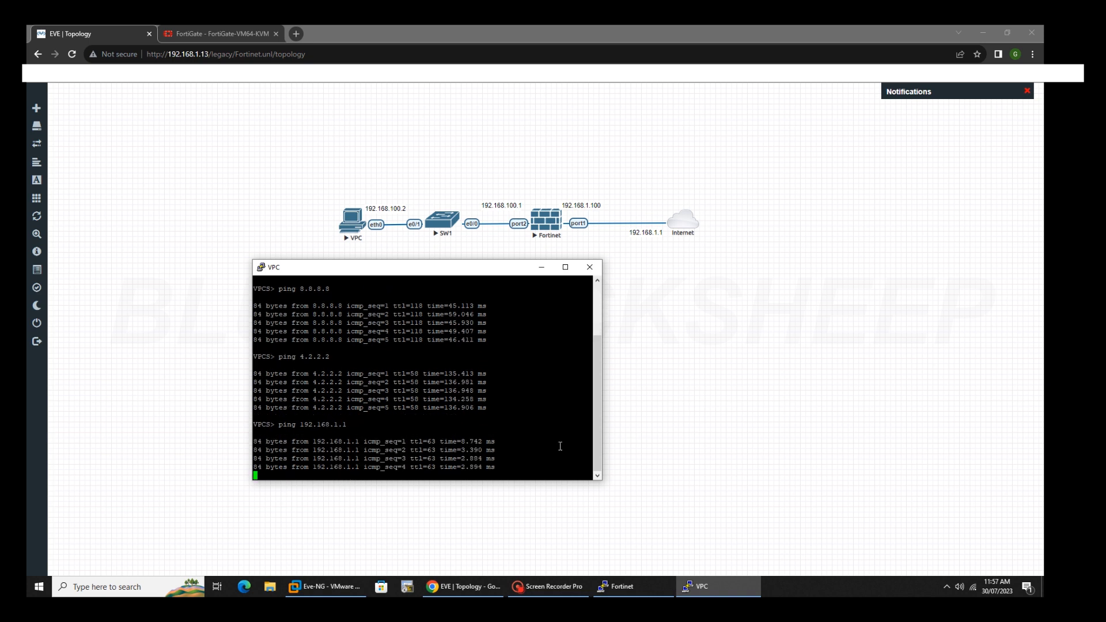
pyautogui.moveTo(464, 275); pyautogui.dragTo(667, 300)
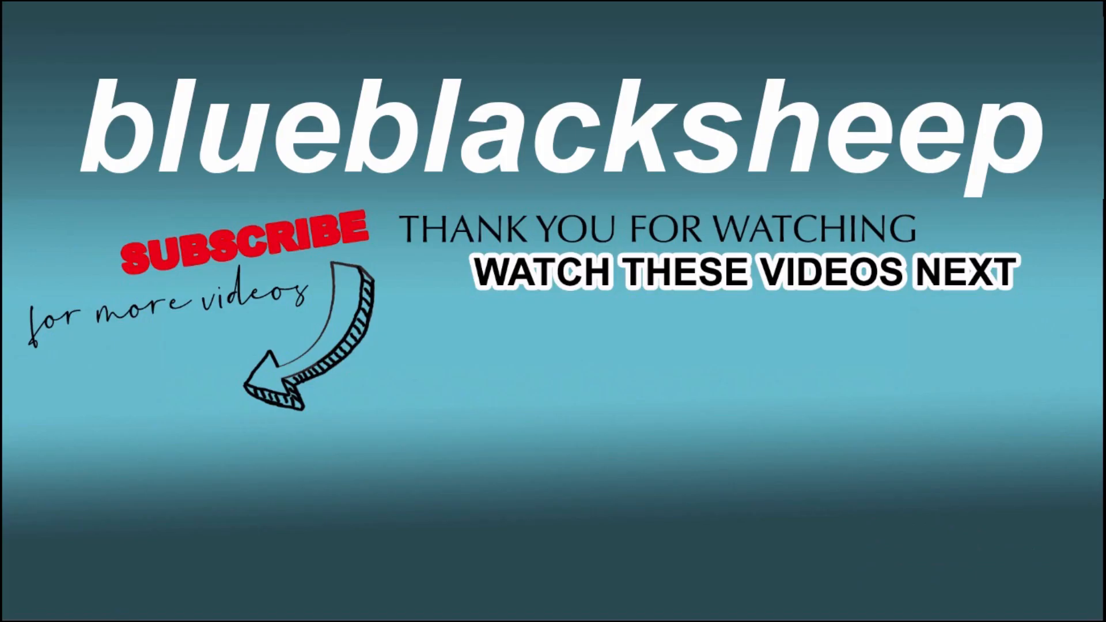